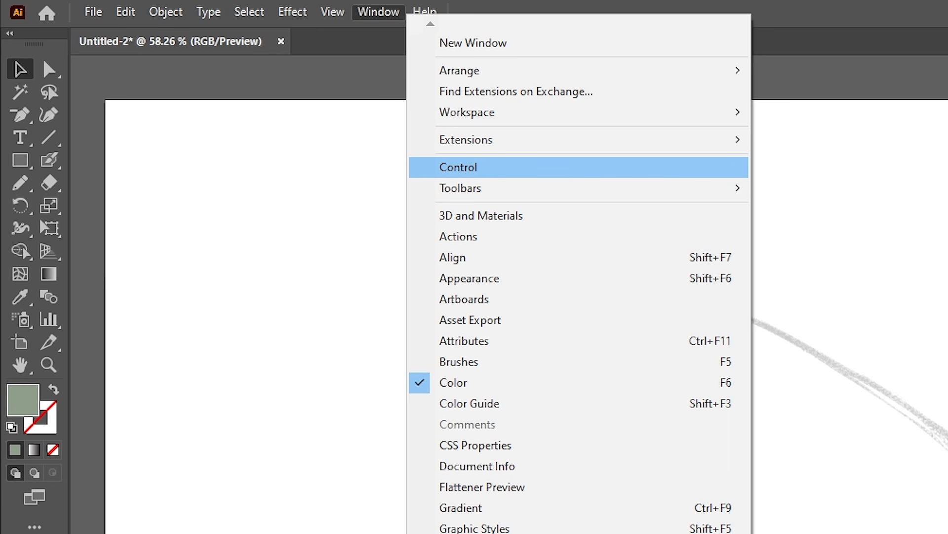
# Show the Control bar in the workspace.
pyautogui.click(458, 167)
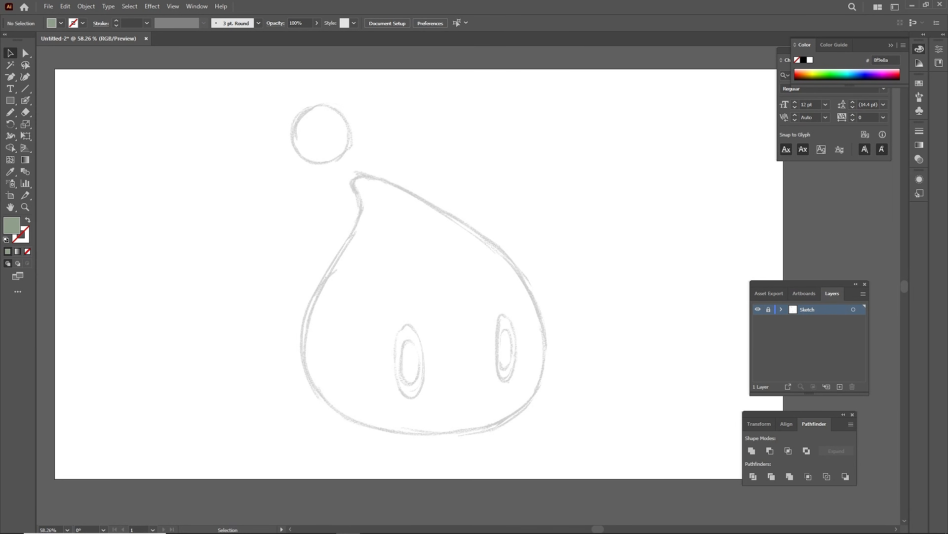
pyautogui.scroll(-1, 419, 274)
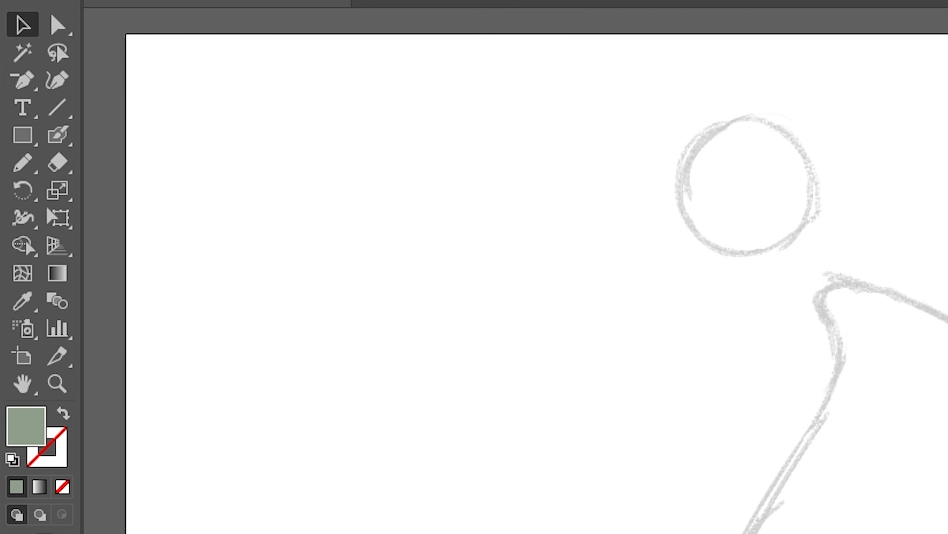
# Try out the Ellipse tool by drawing four freehand ellipses of different proportions on and around the sketch.
pyautogui.click(23, 135)
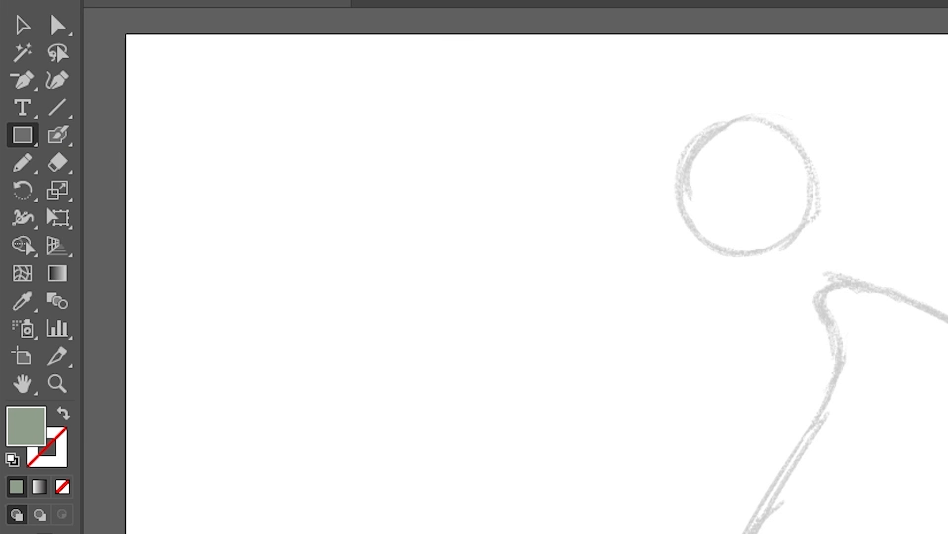
pyautogui.click(23, 135)
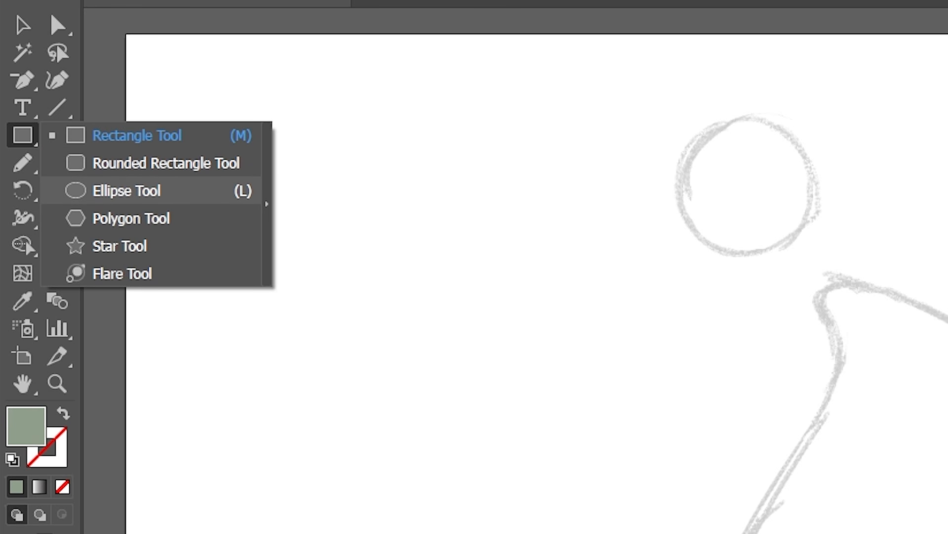
pyautogui.click(126, 191)
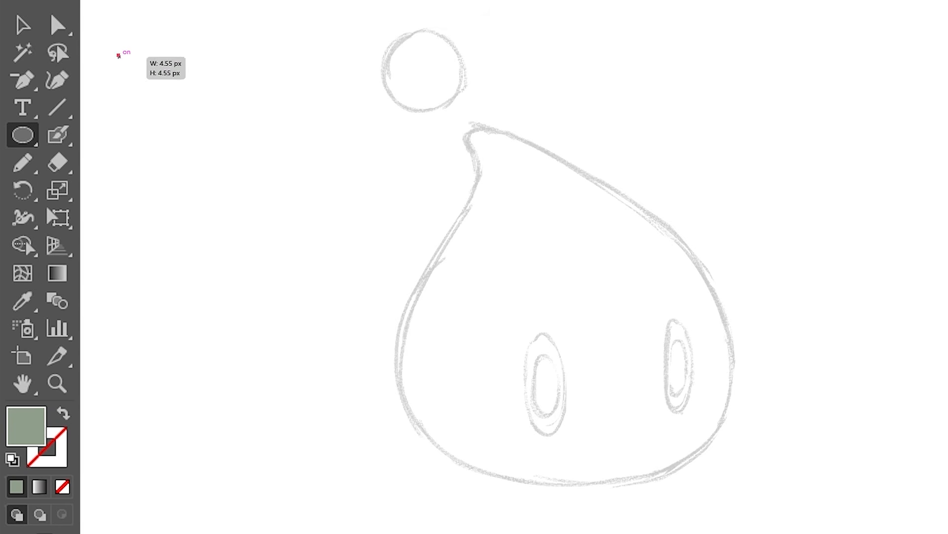
pyautogui.moveTo(117, 54); pyautogui.dragTo(225, 169)
pyautogui.moveTo(567, 39); pyautogui.dragTo(834, 263)
pyautogui.moveTo(925, 119); pyautogui.dragTo(712, 462)
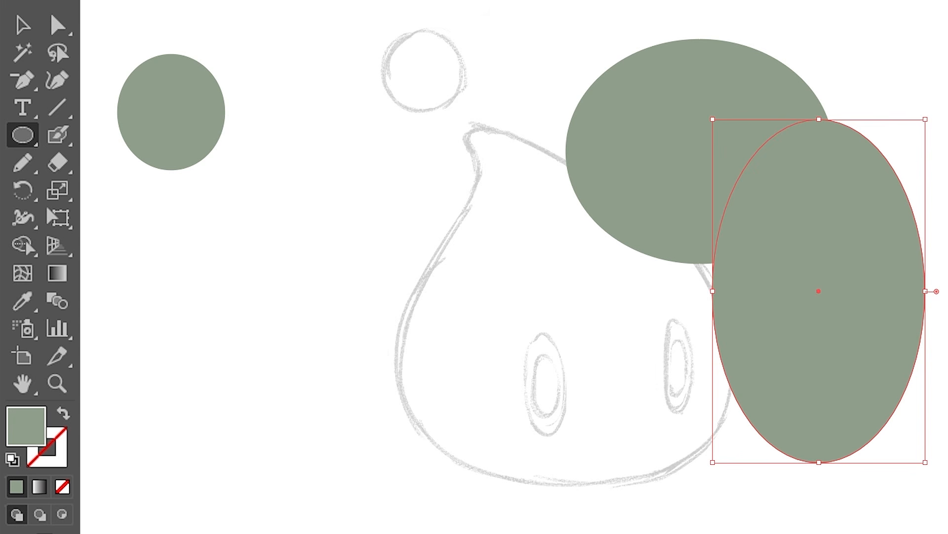
pyautogui.moveTo(464, 210); pyautogui.dragTo(144, 447)
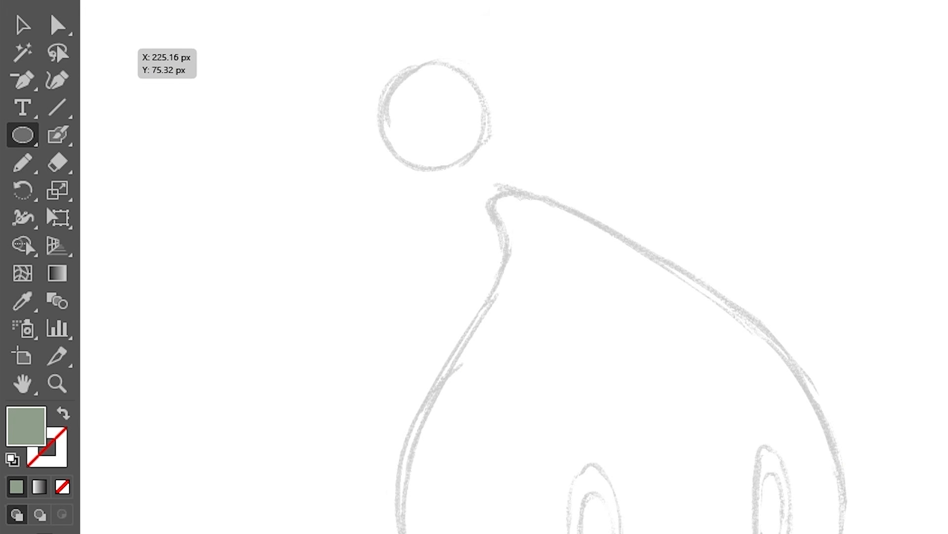
# Draw a perfect circle about 233 px wide beside the sketch and set its fill colour to f7da61.
pyautogui.moveTo(101, 48); pyautogui.dragTo(263, 210)
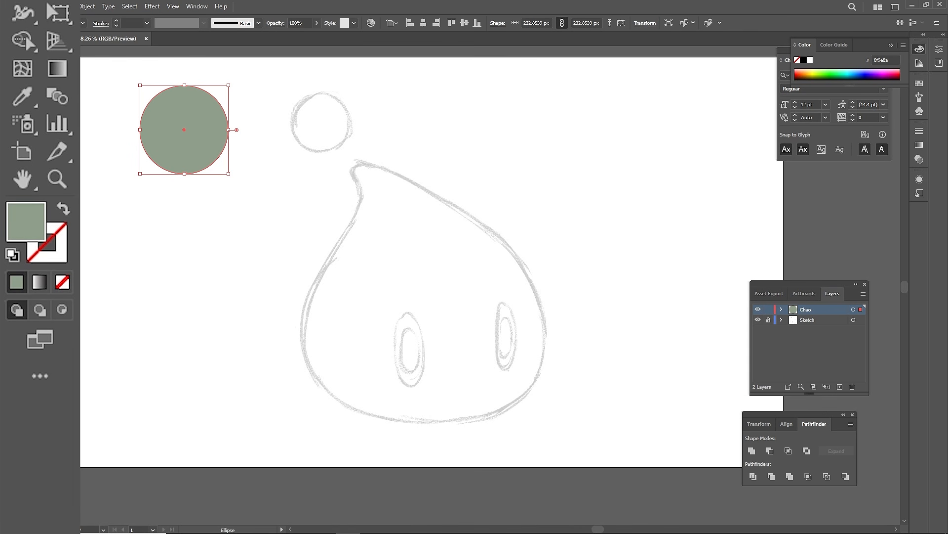
pyautogui.doubleClick(25, 221)
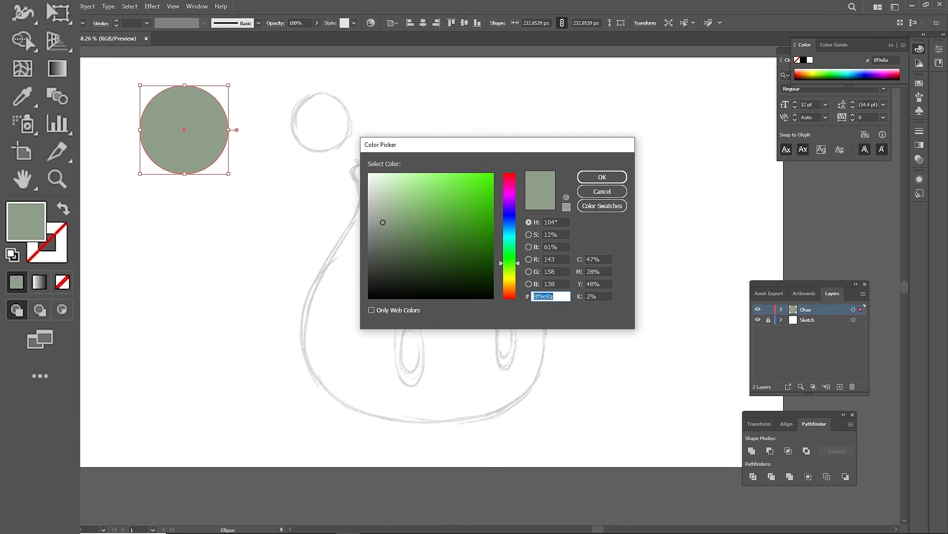
pyautogui.write('f7da61')
pyautogui.press('Return')
# Try the stroke colour 47b51a on the yellow circle and restore its black stroke.
pyautogui.doubleClick(55, 251)
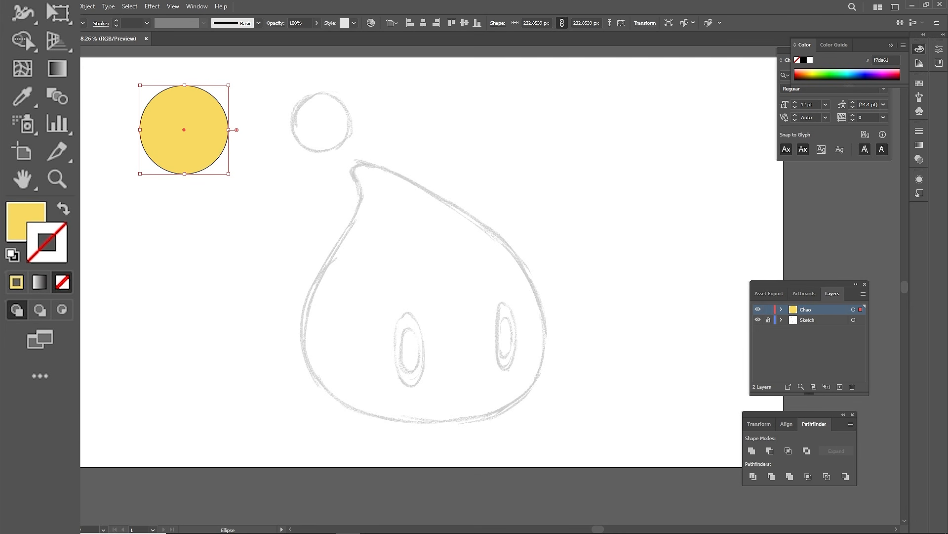
pyautogui.write('47b51a')
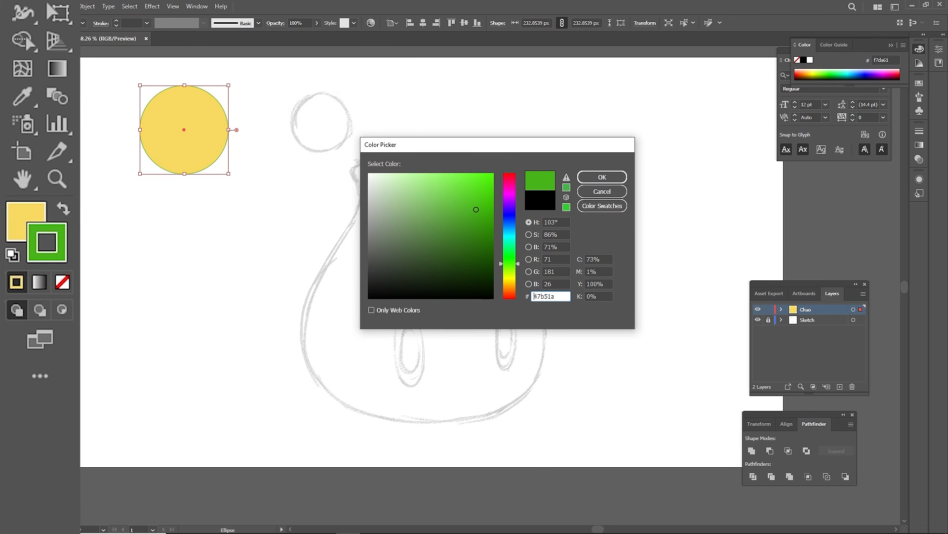
pyautogui.hotkey('ctrl', 'z')
pyautogui.press('Return')
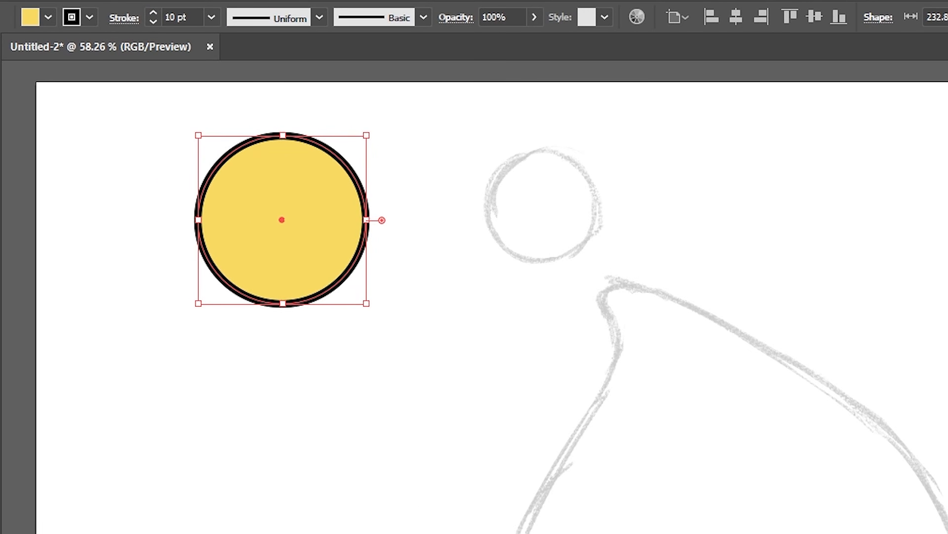
# Move the yellow circle slightly lower, set its stroke weight to 5 pt and deselect it.
pyautogui.moveTo(363, 197); pyautogui.dragTo(371, 248)
pyautogui.click(176, 17)
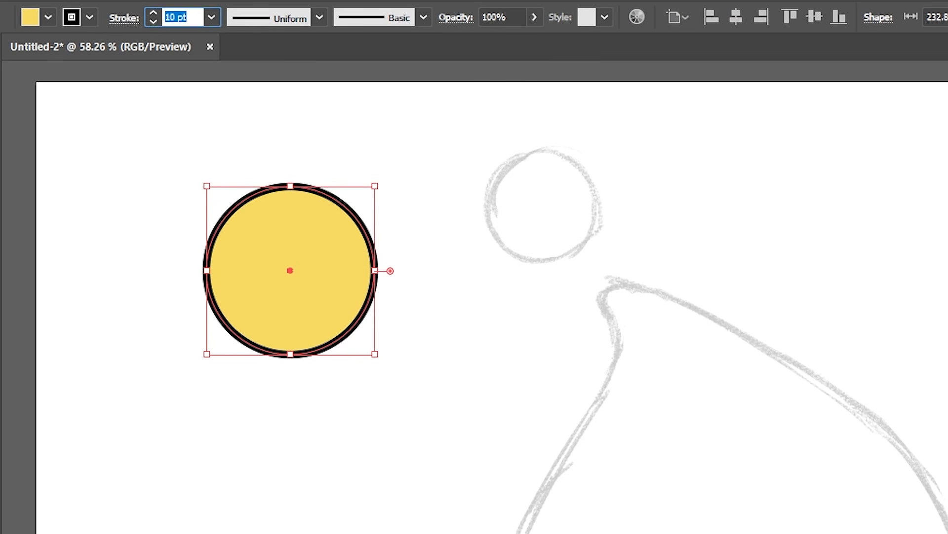
pyautogui.write('5')
pyautogui.press('Return')
pyautogui.hotkey('ctrl', 'shift', 'a')
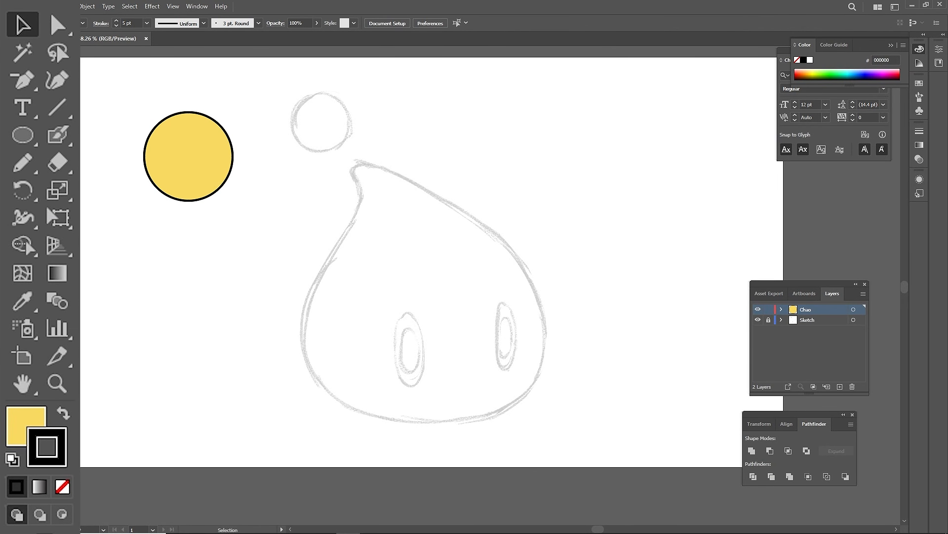
# Move the whole yellow circle beside the sketched small circle, using the Selection tool and the Direct Selection tool.
pyautogui.press('a')
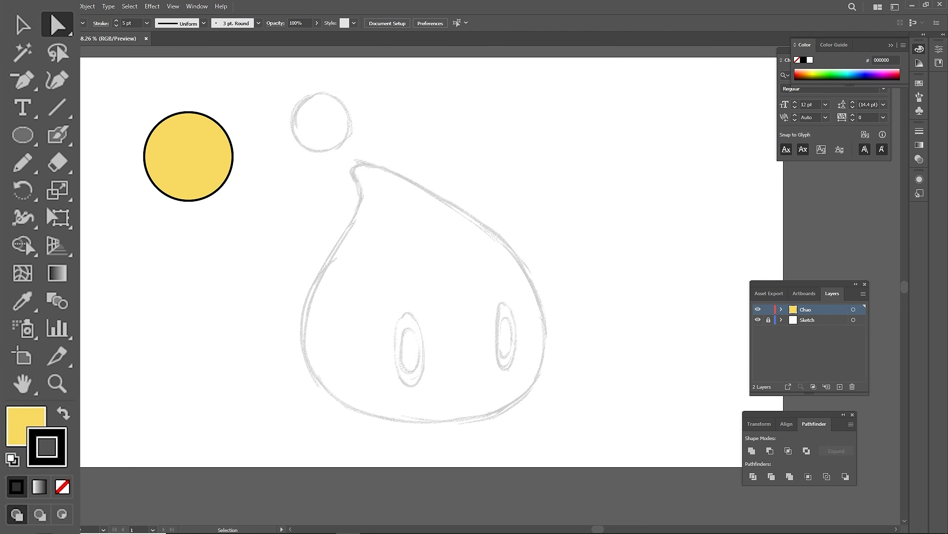
pyautogui.press('v')
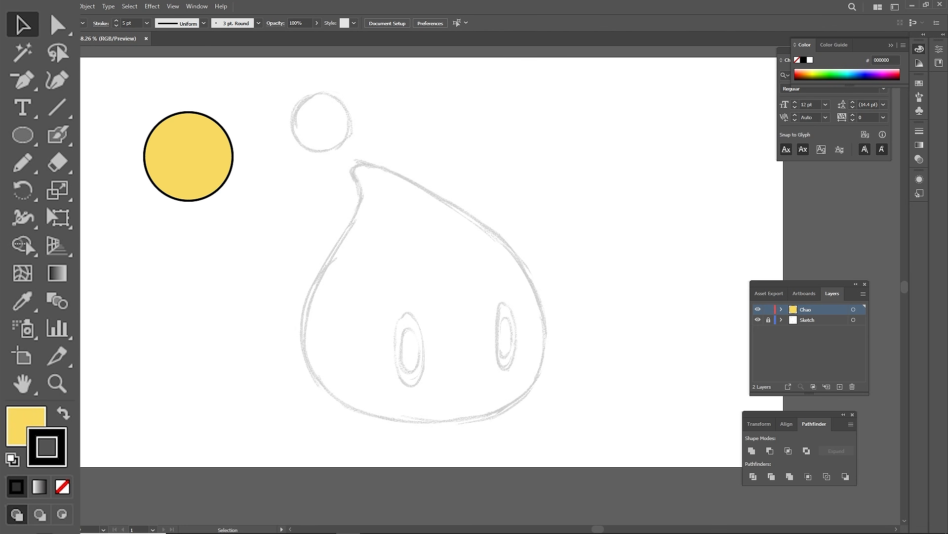
pyautogui.moveTo(188, 156); pyautogui.dragTo(254, 160)
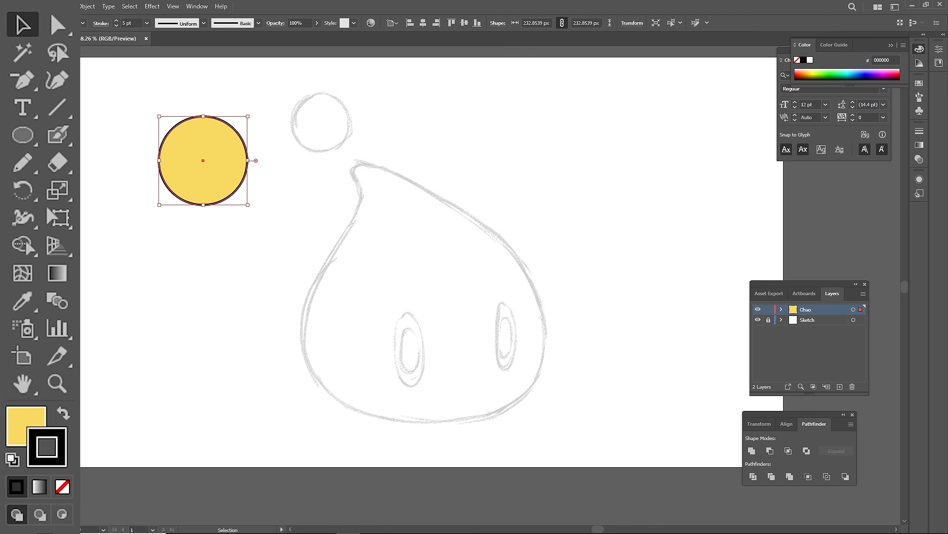
pyautogui.press('a')
pyautogui.hotkey('ctrl', 'shift', 'a')
pyautogui.click(246, 157)
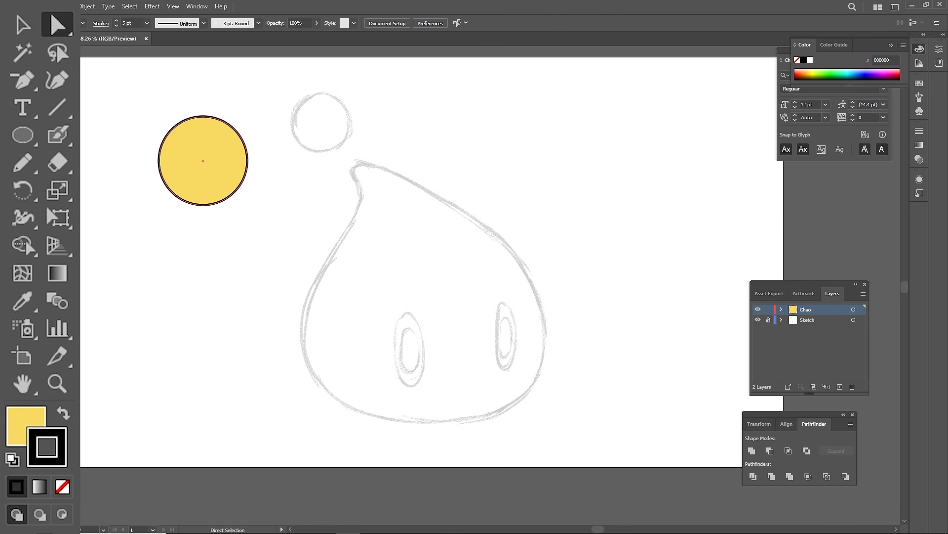
pyautogui.moveTo(248, 160); pyautogui.dragTo(296, 151)
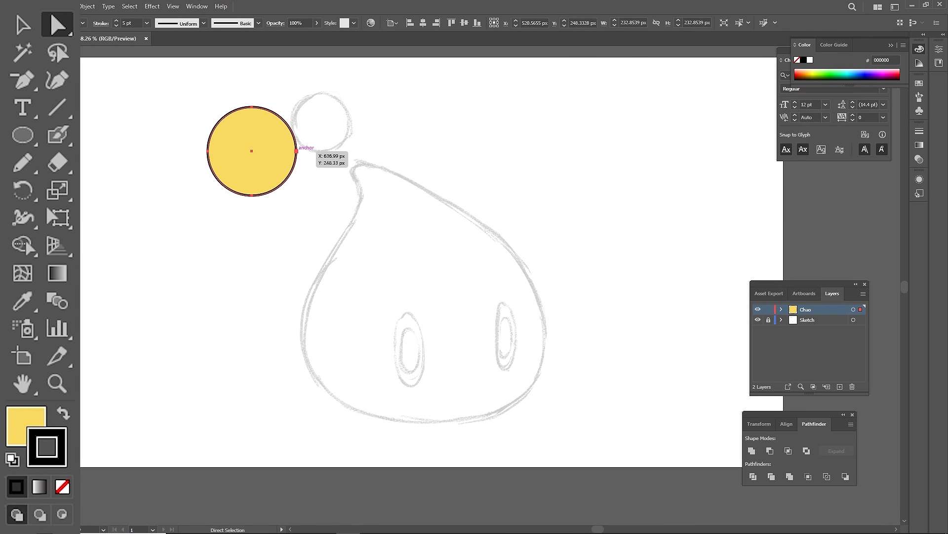
# Reshape the yellow circle into an irregular blob by moving its right, top and left anchor points with Direct Selection.
pyautogui.click(297, 150)
pyautogui.scroll(5, 296, 151)
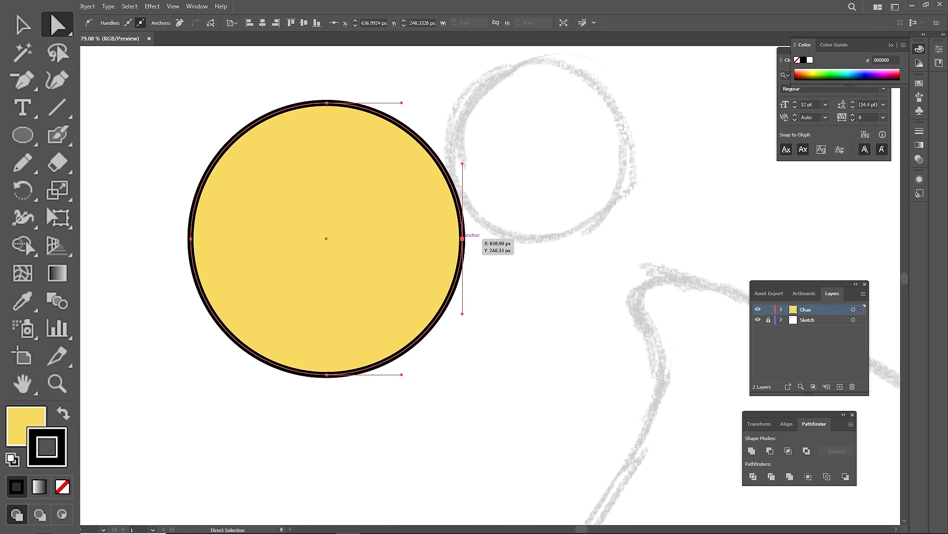
pyautogui.moveTo(463, 239); pyautogui.dragTo(628, 245)
pyautogui.moveTo(327, 103); pyautogui.dragTo(182, 64)
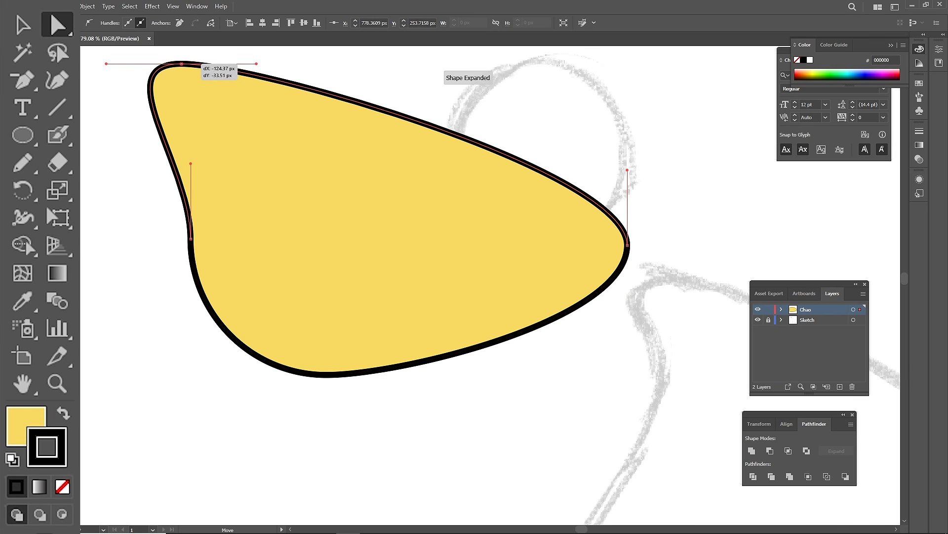
pyautogui.moveTo(190, 239); pyautogui.dragTo(121, 276)
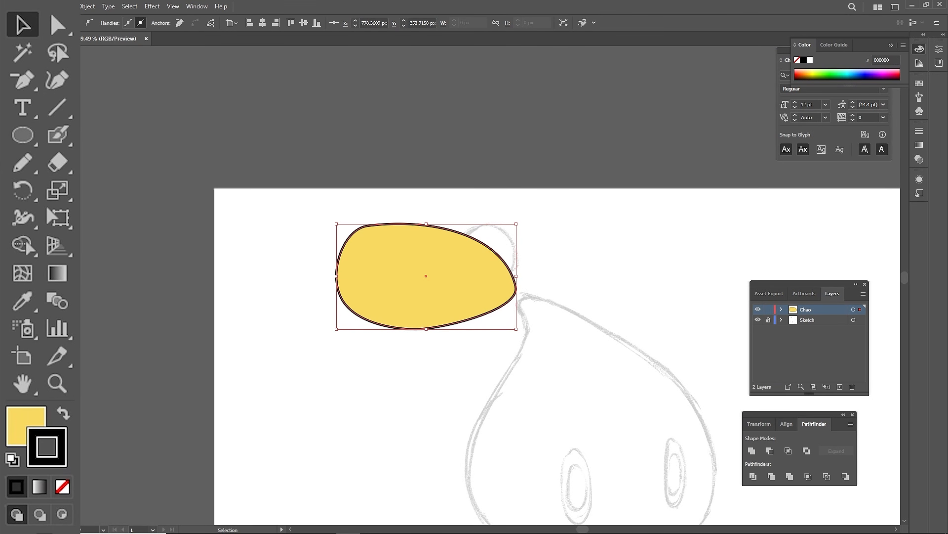
# Move the reshaped yellow blob around with the Selection tool and remove it from the Chao layer.
pyautogui.click(425, 275)
pyautogui.hotkey('ctrl', '=')
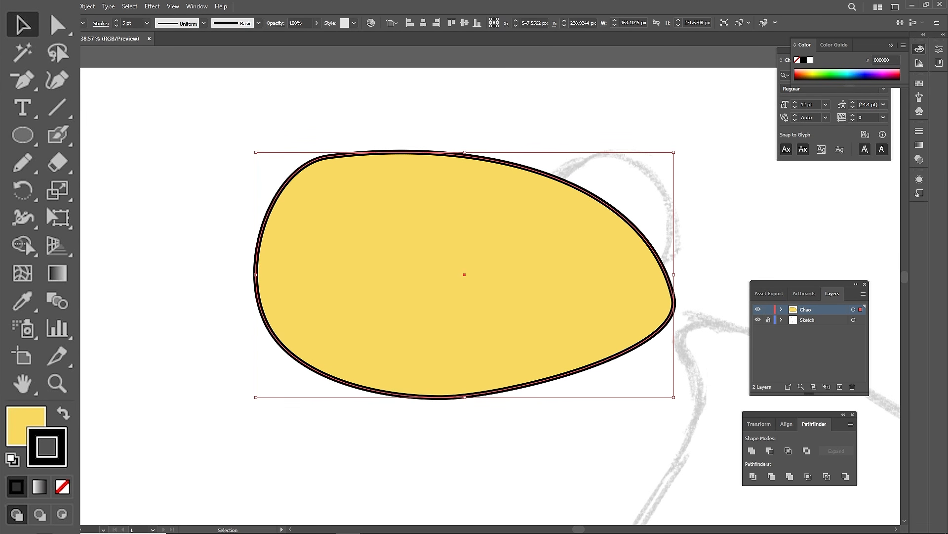
pyautogui.hotkey('ctrl', 'shift', 'a')
pyautogui.moveTo(465, 275); pyautogui.dragTo(293, 343)
pyautogui.moveTo(366, 325); pyautogui.dragTo(519, 279)
pyautogui.hotkey('ctrl', 'space')
pyautogui.moveTo(499, 293); pyautogui.dragTo(440, 294)
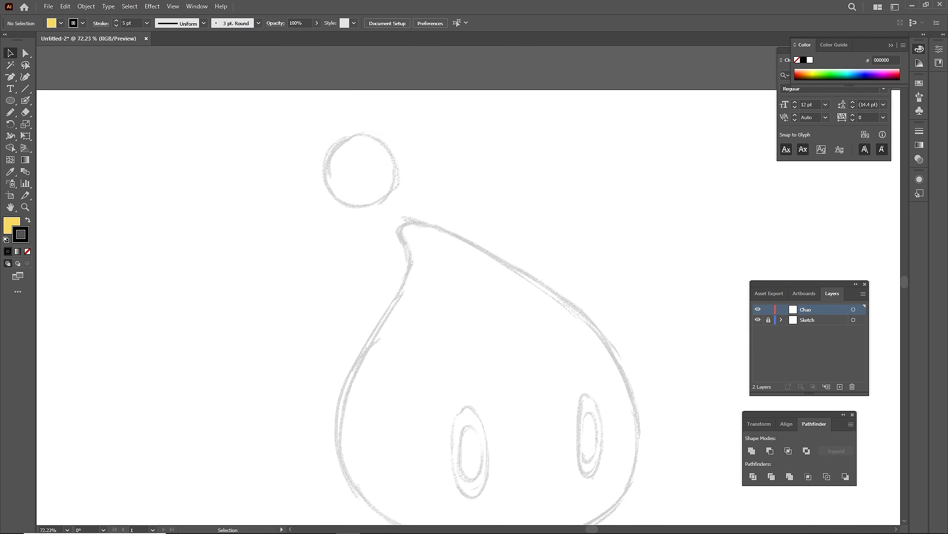
# Draw an unfilled circle about 159 px wide over the sketch's small circle above the head.
pyautogui.press('l')
pyautogui.press('x')
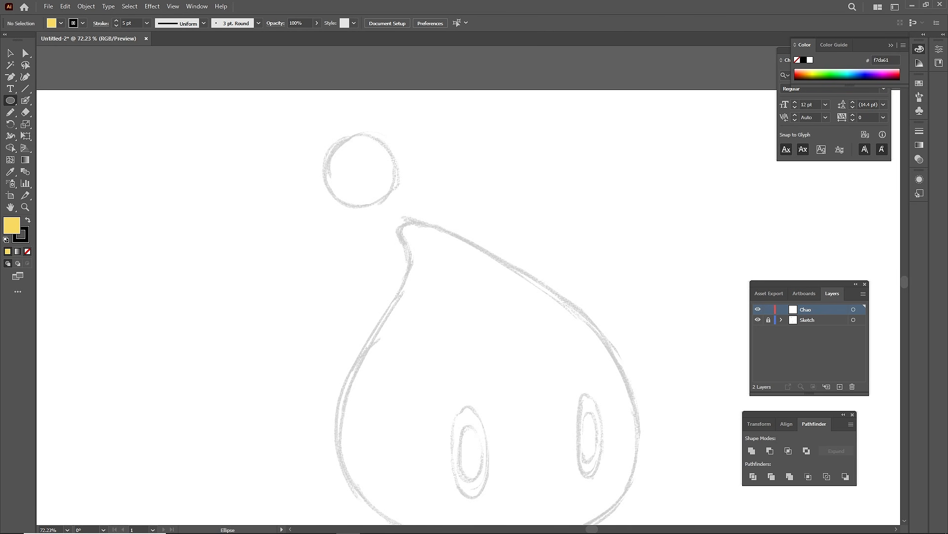
pyautogui.click(27, 251)
pyautogui.moveTo(326, 131)
pyautogui.mouseDown()
pyautogui.moveTo(402, 206)
pyautogui.moveTo(392, 193)
pyautogui.mouseUp()
pyautogui.press('v')
# Set the small circle's stroke weight to 13 pt and deselect it.
pyautogui.moveTo(138, 23); pyautogui.dragTo(99, 23)
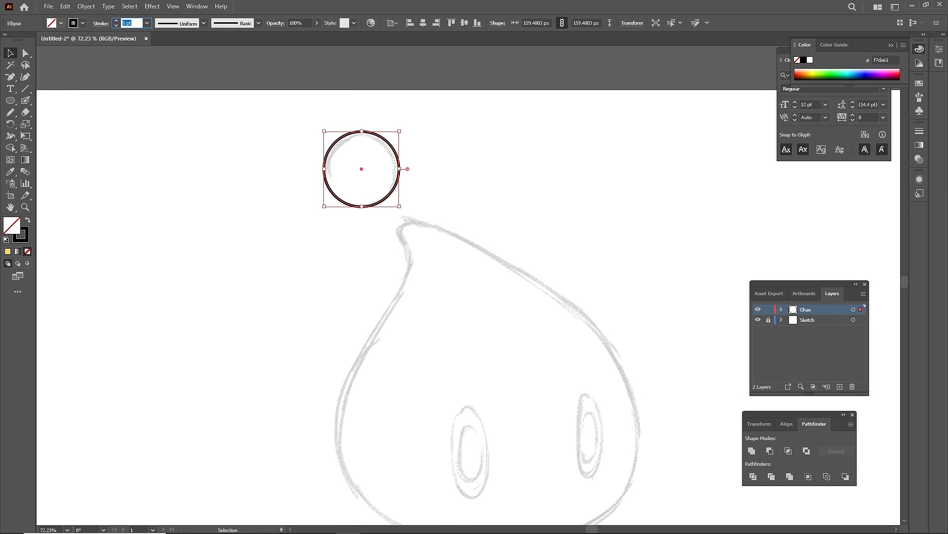
pyautogui.write('13')
pyautogui.press('Return')
pyautogui.hotkey('ctrl', 'shift', 'a')
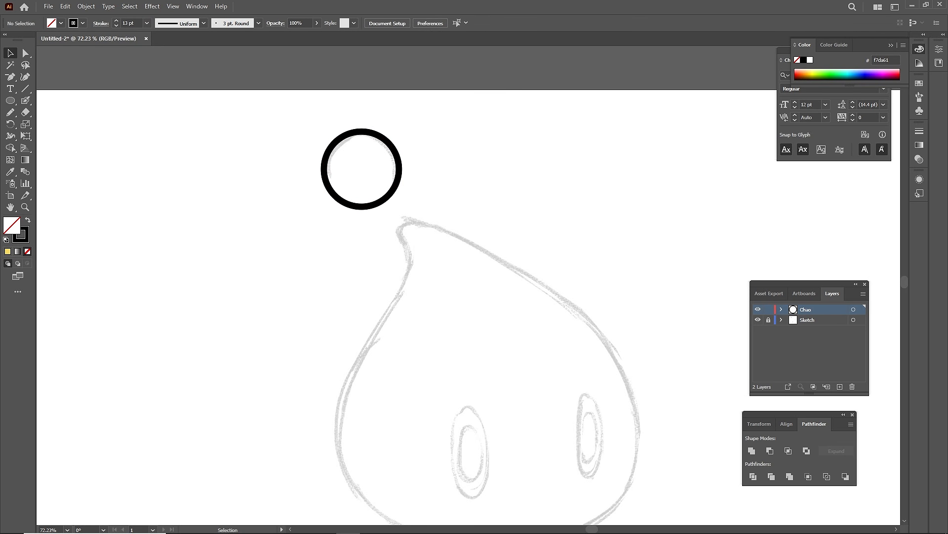
# Paint a wavy test stroke about 926 px wide across the head sketch with the Paintbrush tool.
pyautogui.hotkey('ctrl', 'space')
pyautogui.moveTo(419, 167); pyautogui.dragTo(429, 166)
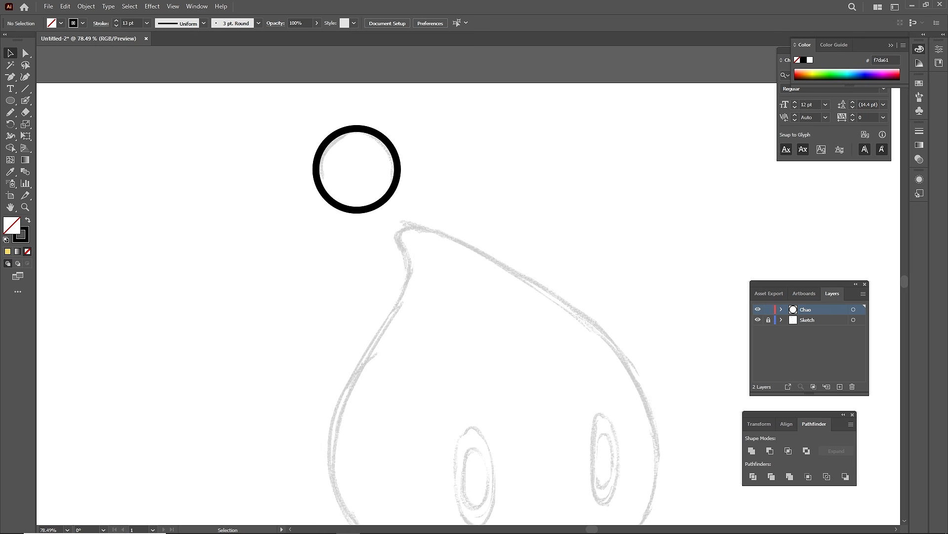
pyautogui.press('space')
pyautogui.moveTo(568, 405); pyautogui.dragTo(480, 320)
pyautogui.hotkey('ctrl', 'space')
pyautogui.press('space')
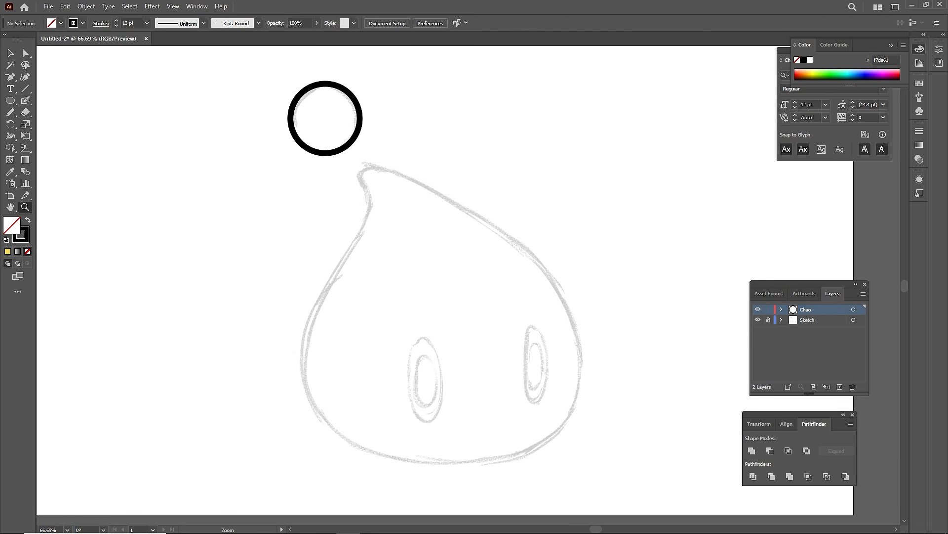
pyautogui.click(25, 100)
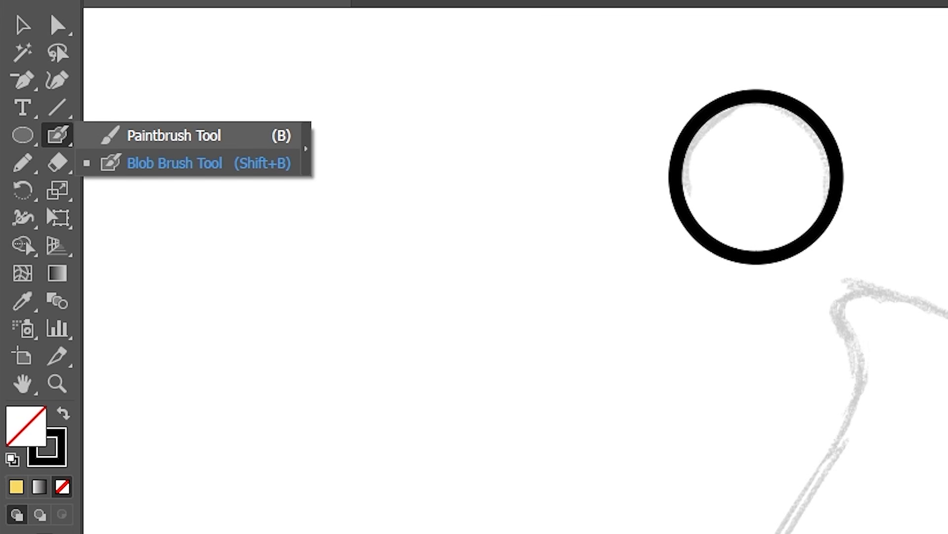
pyautogui.click(174, 135)
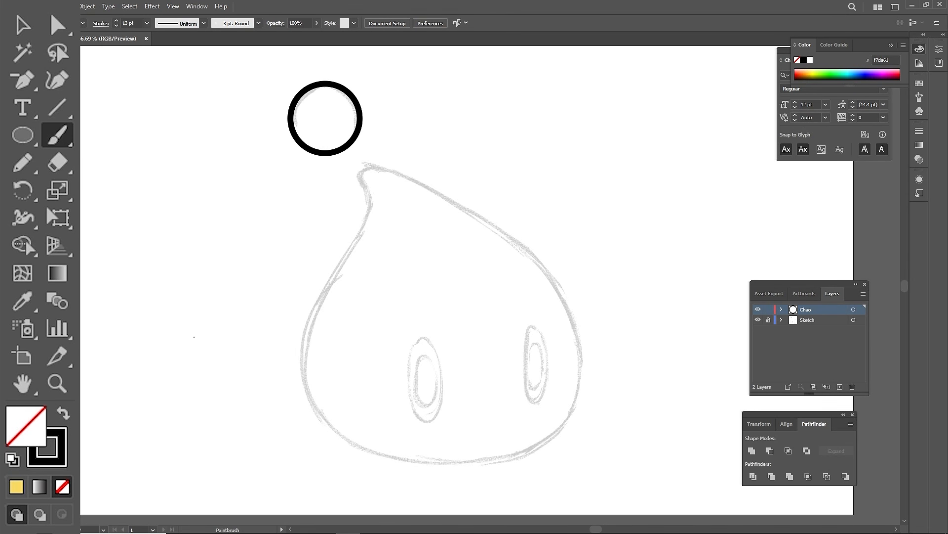
pyautogui.moveTo(182, 352)
pyautogui.mouseDown()
pyautogui.moveTo(237, 249)
pyautogui.moveTo(277, 275)
pyautogui.moveTo(322, 261)
pyautogui.moveTo(395, 175)
pyautogui.moveTo(459, 260)
pyautogui.moveTo(526, 237)
pyautogui.moveTo(584, 151)
pyautogui.mouseUp()
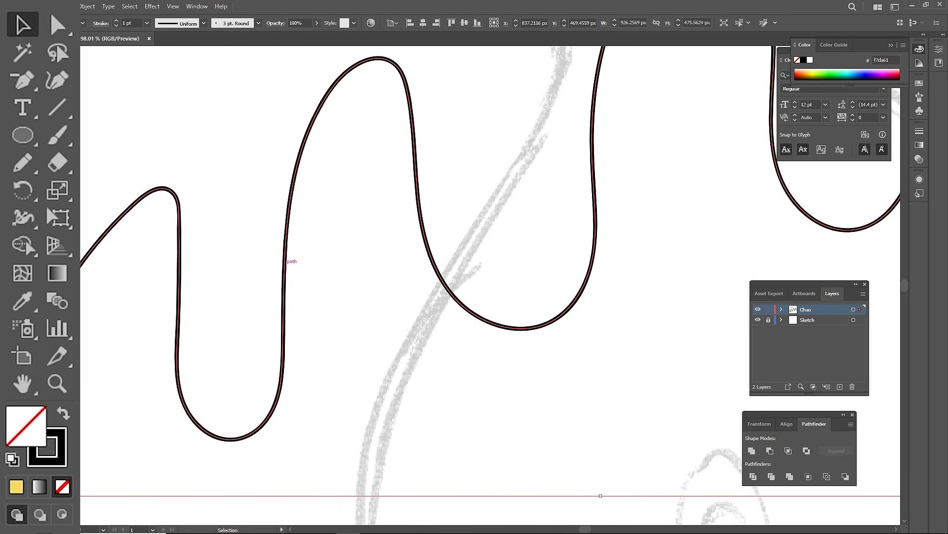
# Increase the wavy test stroke's weight to 10 pt.
pyautogui.hotkey('ctrl', 'space')
pyautogui.moveTo(290, 262)
pyautogui.mouseDown()
pyautogui.moveTo(309, 262)
pyautogui.moveTo(281, 262)
pyautogui.mouseUp()
pyautogui.moveTo(324, 234); pyautogui.dragTo(302, 235)
pyautogui.click(131, 23)
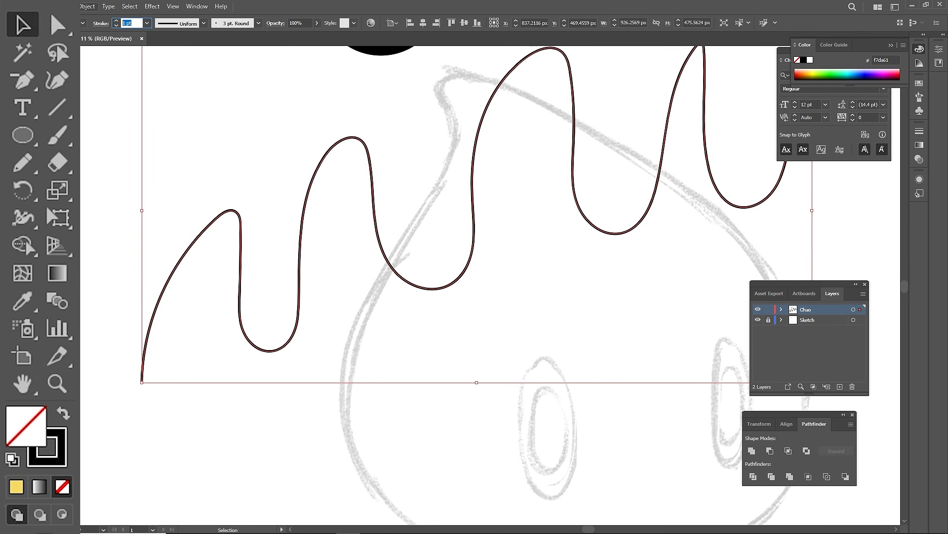
pyautogui.write('5')
pyautogui.press('Return')
pyautogui.hotkey('ctrl', 'space')
pyautogui.moveTo(311, 201); pyautogui.dragTo(281, 201)
pyautogui.moveTo(282, 201); pyautogui.dragTo(260, 263)
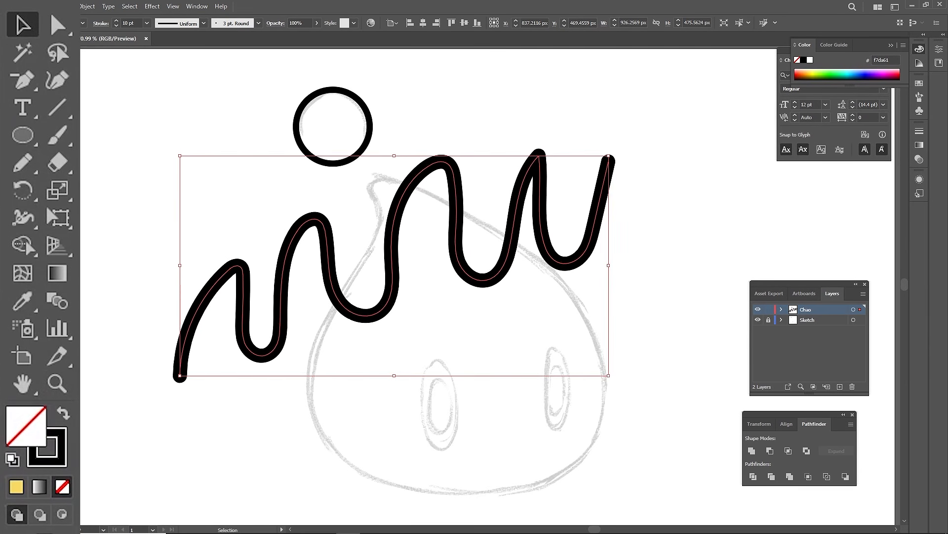
# Delete the wavy test stroke and switch to the Blob Brush tool.
pyautogui.press('Delete')
pyautogui.hotkey('shift', 'b')
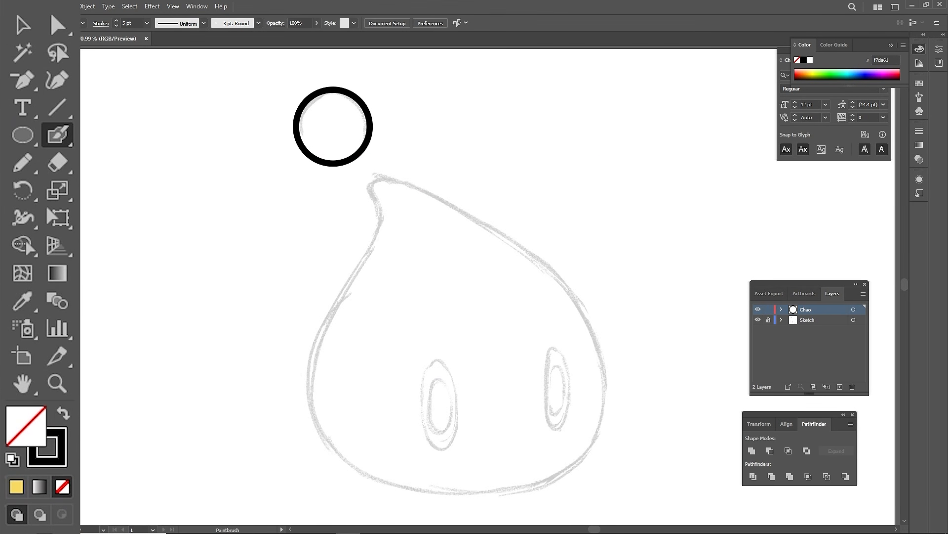
# Paint a wavy test stroke about 771 px wide with the Blob Brush tool and move it down about 34 px.
pyautogui.moveTo(165, 289)
pyautogui.mouseDown()
pyautogui.moveTo(230, 303)
pyautogui.moveTo(280, 210)
pyautogui.moveTo(311, 287)
pyautogui.moveTo(358, 274)
pyautogui.moveTo(428, 174)
pyautogui.moveTo(507, 187)
pyautogui.moveTo(514, 158)
pyautogui.mouseUp()
pyautogui.press('z')
pyautogui.moveTo(252, 258); pyautogui.dragTo(302, 259)
pyautogui.press('v')
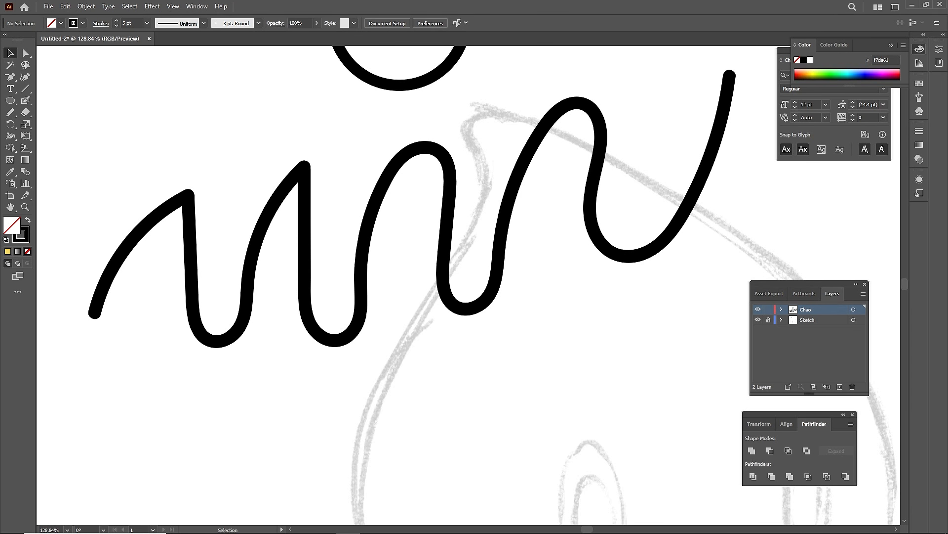
pyautogui.click(309, 220)
pyautogui.moveTo(310, 221); pyautogui.dragTo(309, 250)
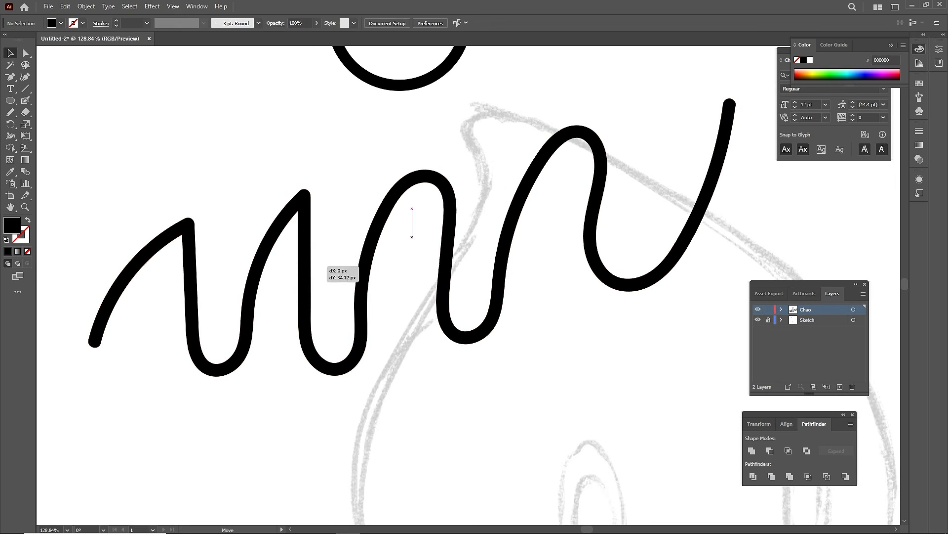
pyautogui.press('z')
pyautogui.moveTo(196, 381); pyautogui.dragTo(208, 381)
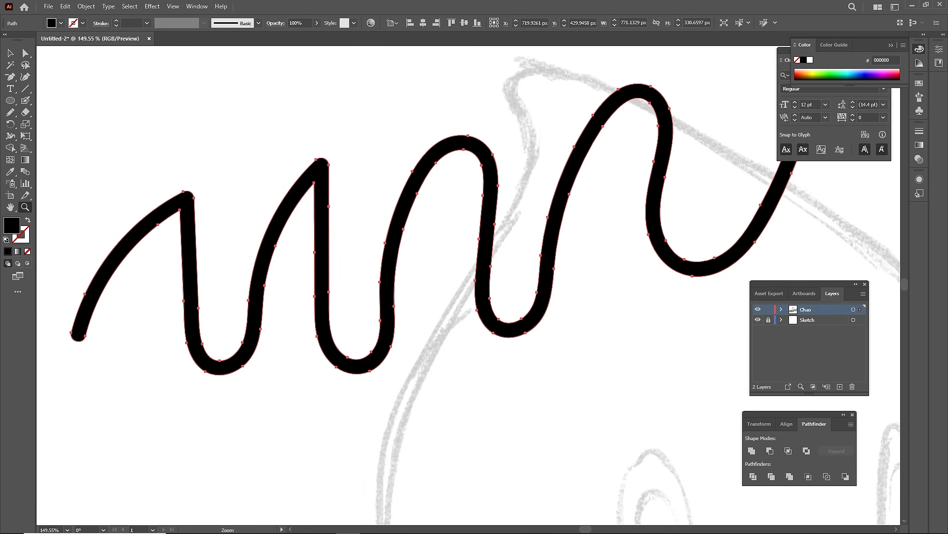
# Deform the middle of the wavy Blob Brush stroke by moving individual anchor points on both sides of its outline.
pyautogui.press('a')
pyautogui.hotkey('ctrl', 'shift', 'a')
pyautogui.press('v')
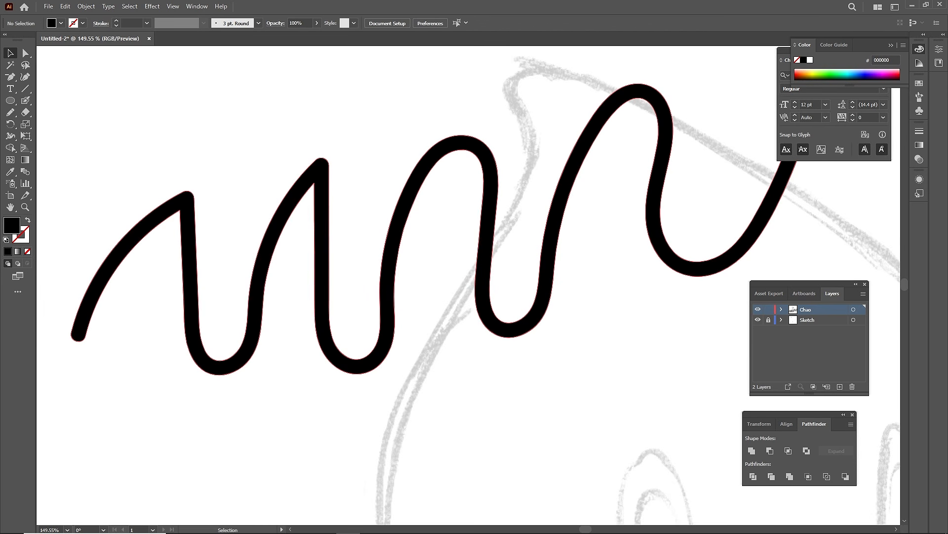
pyautogui.click(412, 171)
pyautogui.press('a')
pyautogui.click(413, 172)
pyautogui.moveTo(413, 171); pyautogui.dragTo(365, 138)
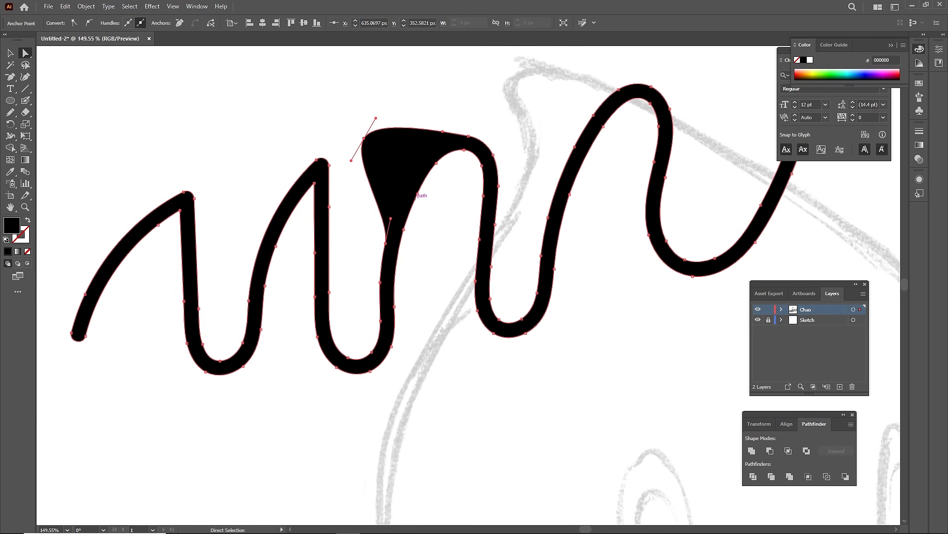
pyautogui.moveTo(417, 193); pyautogui.dragTo(442, 222)
pyautogui.press('z')
pyautogui.moveTo(459, 190); pyautogui.dragTo(432, 190)
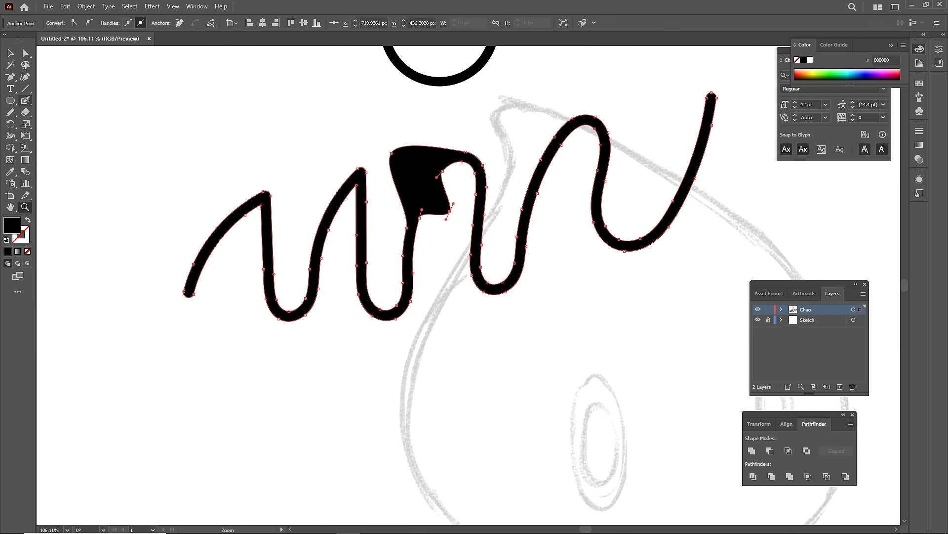
# Paint a second wavy stroke about 586 px wide below the first with the Paintbrush tool and pull one of its anchor points away.
pyautogui.click(25, 101)
pyautogui.moveTo(208, 435)
pyautogui.mouseDown()
pyautogui.moveTo(312, 445)
pyautogui.moveTo(531, 341)
pyautogui.moveTo(614, 329)
pyautogui.mouseUp()
pyautogui.press('v')
pyautogui.press('a')
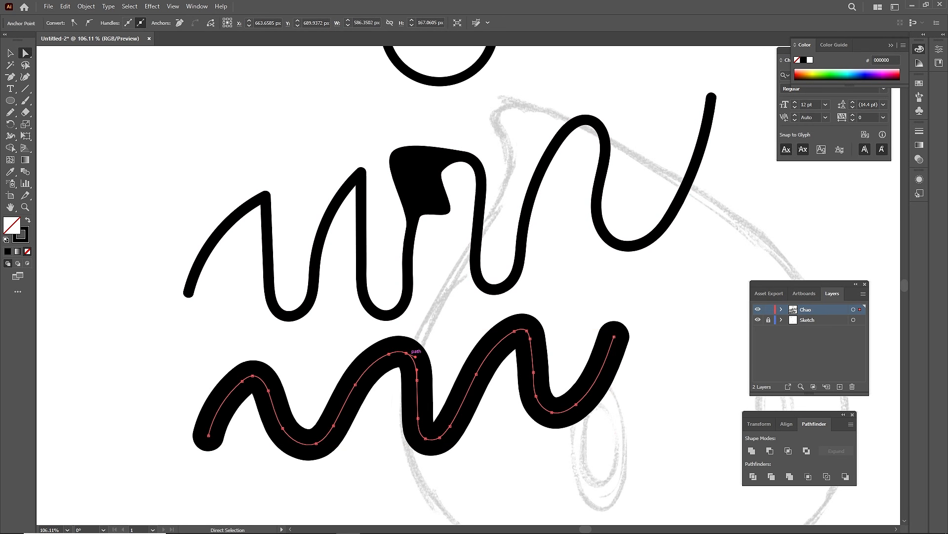
pyautogui.moveTo(401, 351)
pyautogui.mouseDown()
pyautogui.moveTo(440, 308)
pyautogui.moveTo(487, 306)
pyautogui.moveTo(387, 352)
pyautogui.moveTo(289, 340)
pyautogui.mouseUp()
pyautogui.press('z')
pyautogui.moveTo(443, 268); pyautogui.dragTo(395, 268)
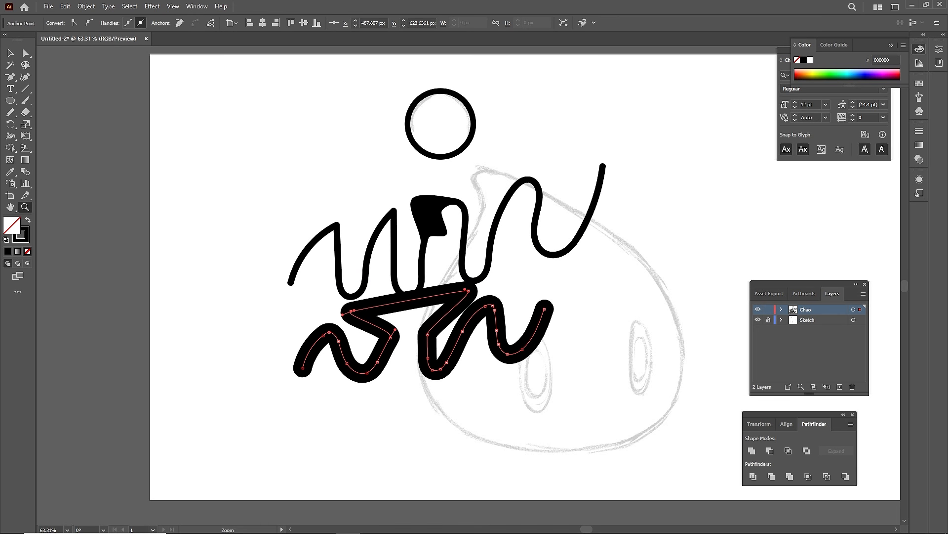
# Select both wavy test strokes together and delete them.
pyautogui.press('v')
pyautogui.moveTo(645, 387)
pyautogui.mouseDown()
pyautogui.moveTo(415, 242)
pyautogui.moveTo(329, 220)
pyautogui.mouseUp()
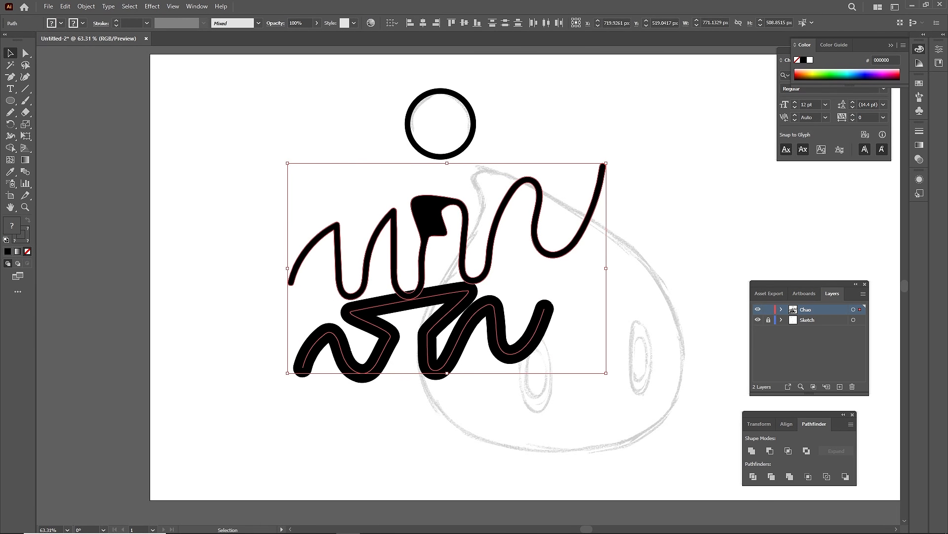
pyautogui.press('Delete')
# Trace the whole head sketch as one closed outline with the Blob Brush tool and swap the fill and stroke colours.
pyautogui.moveTo(468, 285); pyautogui.dragTo(410, 257)
pyautogui.scroll(1, 468, 285)
pyautogui.hotkey('shift', 'b')
pyautogui.moveTo(380, 134)
pyautogui.mouseDown()
pyautogui.moveTo(335, 230)
pyautogui.moveTo(576, 388)
pyautogui.moveTo(375, 137)
pyautogui.mouseUp()
pyautogui.press('z')
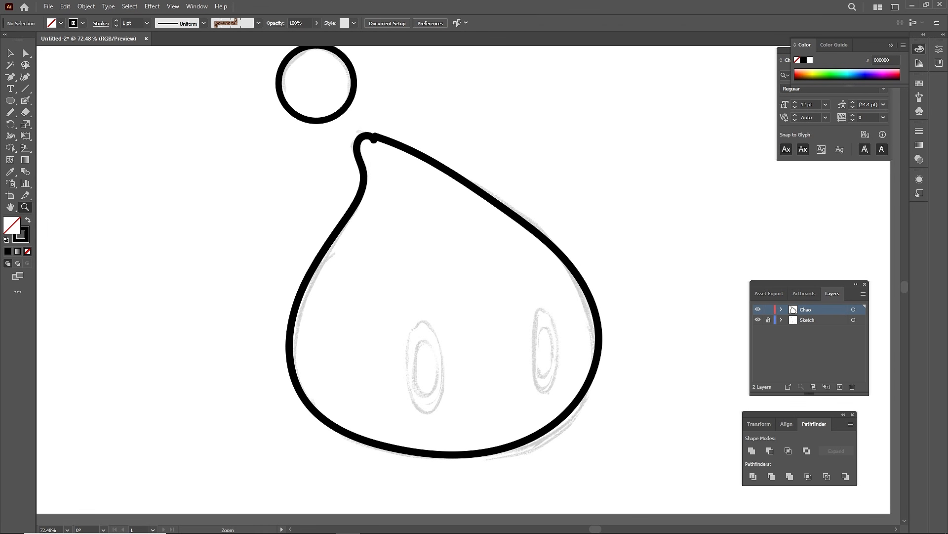
pyautogui.press('v')
pyautogui.hotkey('shift', 'x')
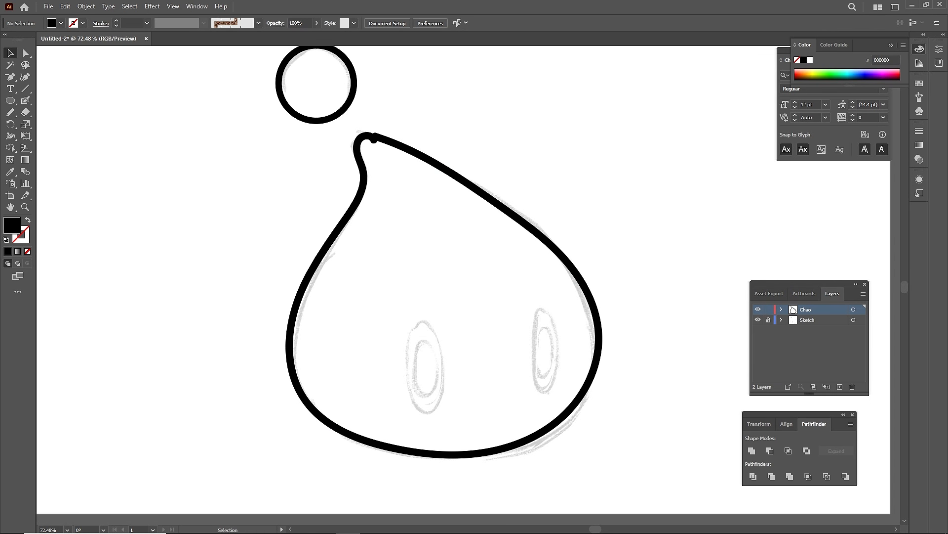
# Start a new calligraphic brush with a size of 1 pt, controlled by Pressure with a variation of 1 pt.
pyautogui.click(197, 6)
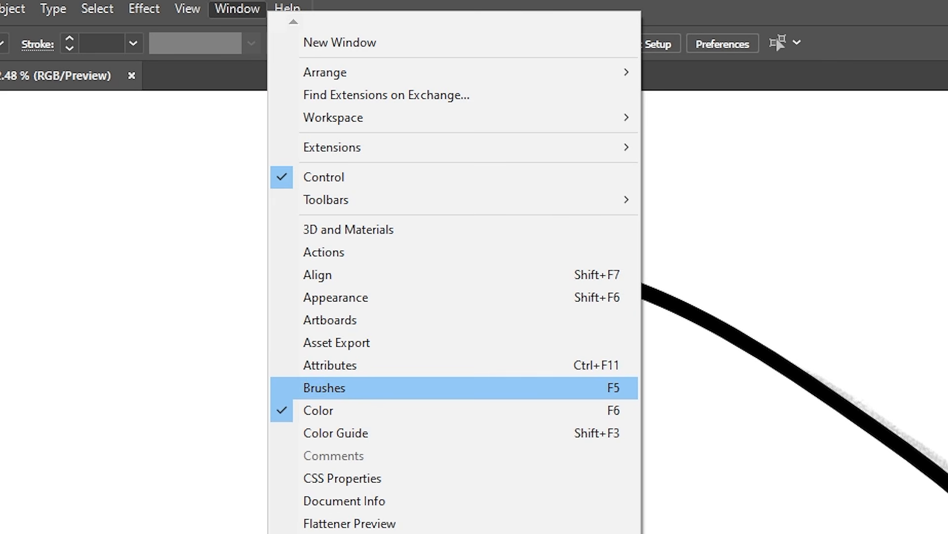
pyautogui.click(325, 387)
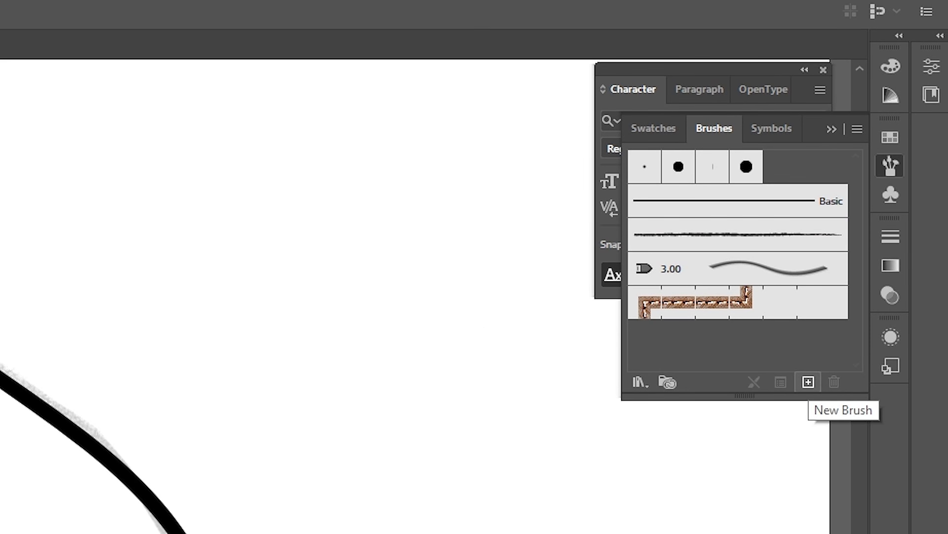
pyautogui.click(808, 381)
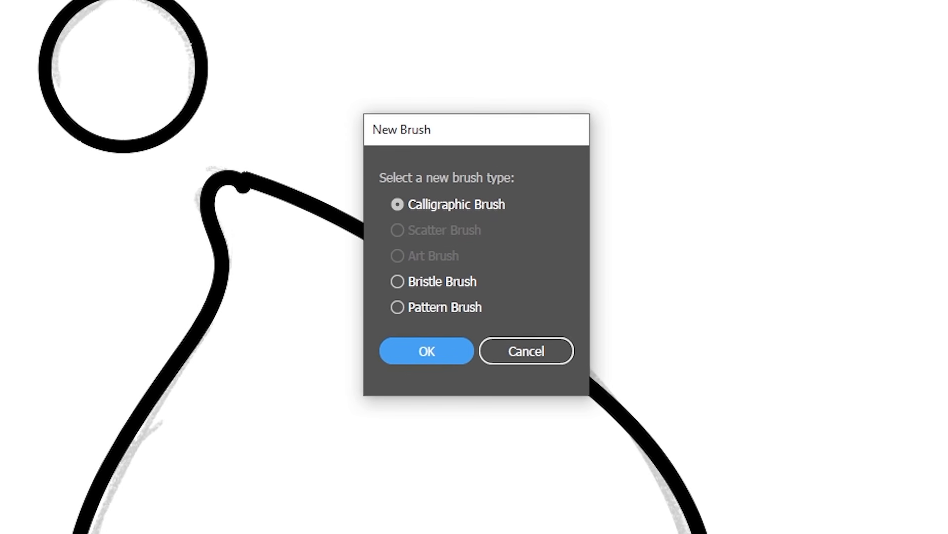
pyautogui.press('Return')
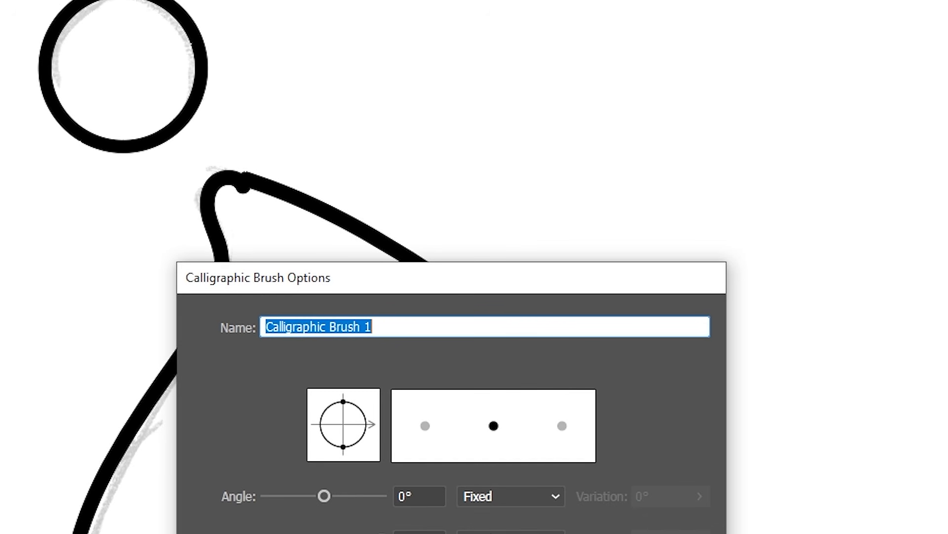
pyautogui.click(426, 457)
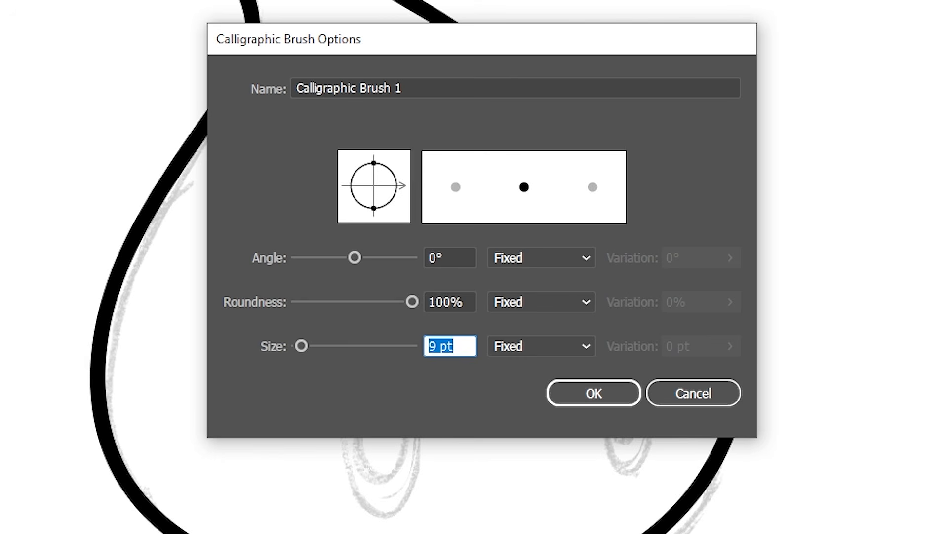
pyautogui.write('1')
pyautogui.click(542, 345)
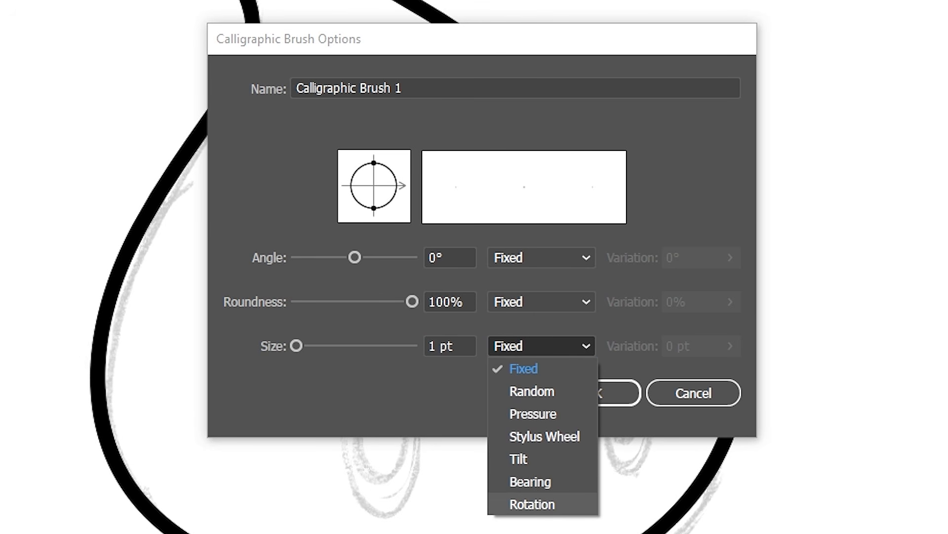
pyautogui.click(533, 413)
pyautogui.press('Tab')
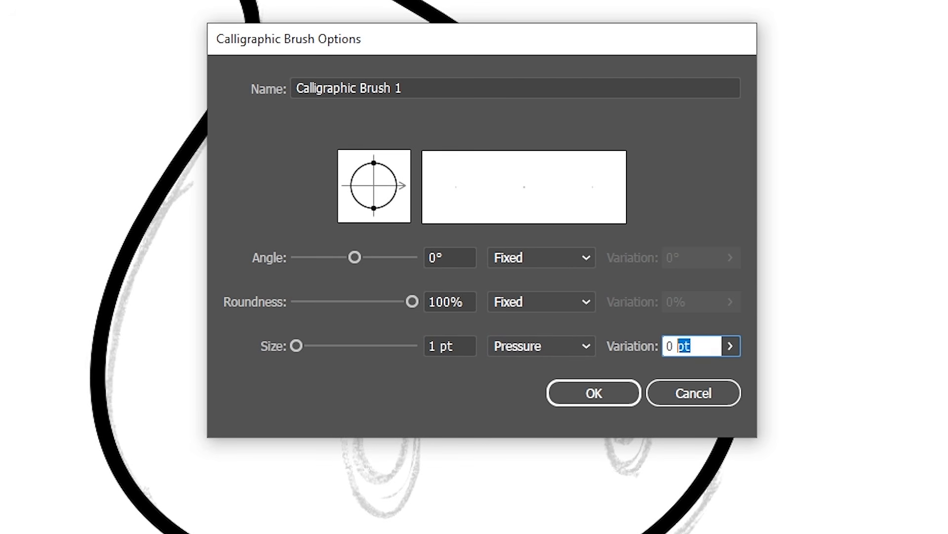
pyautogui.write('1')
pyautogui.press('Tab')
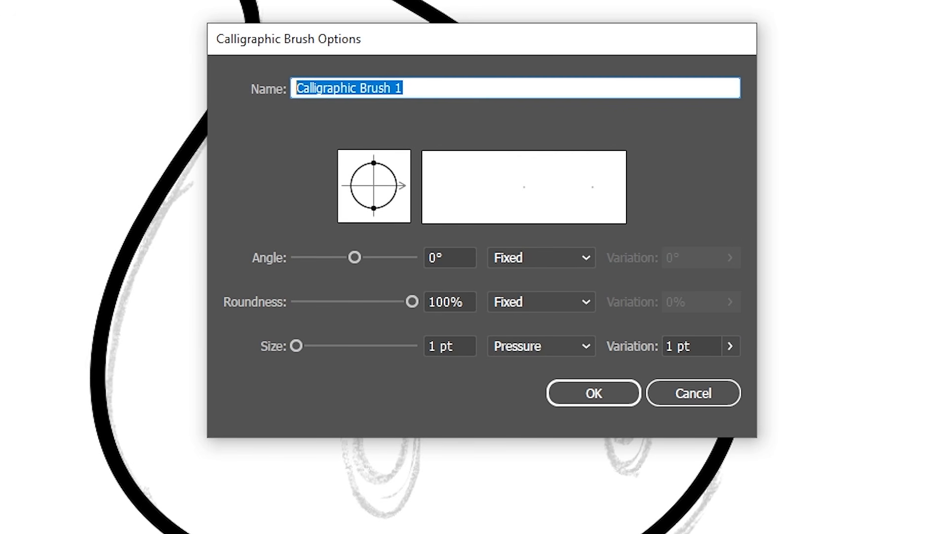
# Name the new calligraphic brush "Pressure Sensitive Brush" and create it.
pyautogui.write('Pressure')
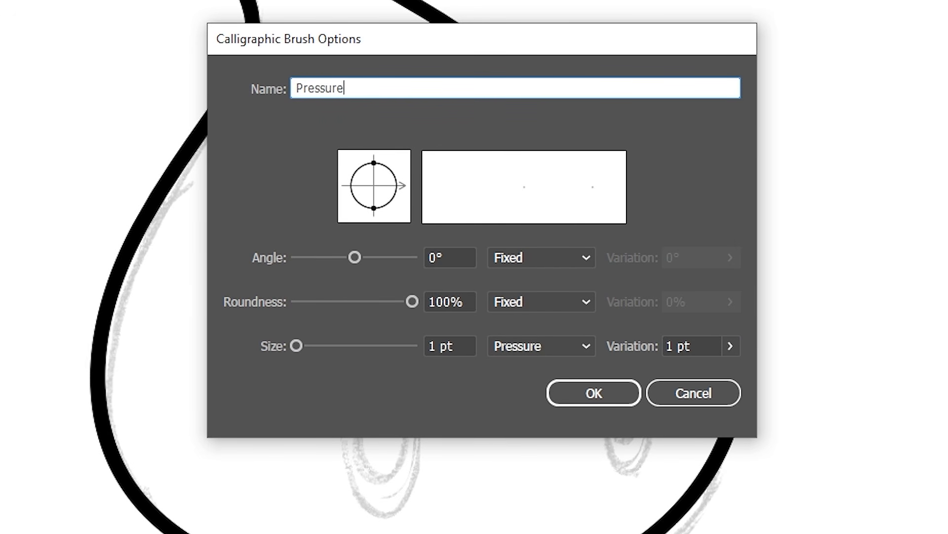
pyautogui.write(' Sensitive Brushj')
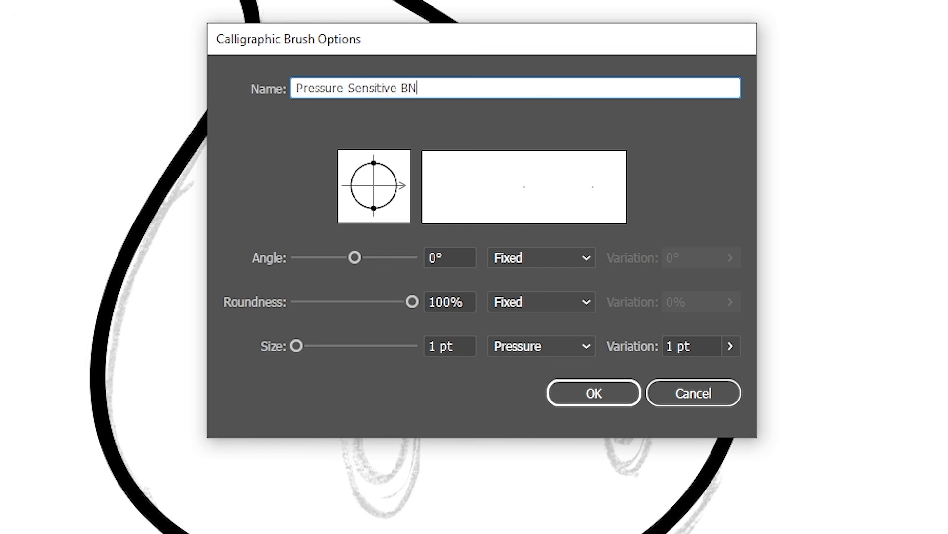
pyautogui.press('BackSpace')
pyautogui.press('Return')
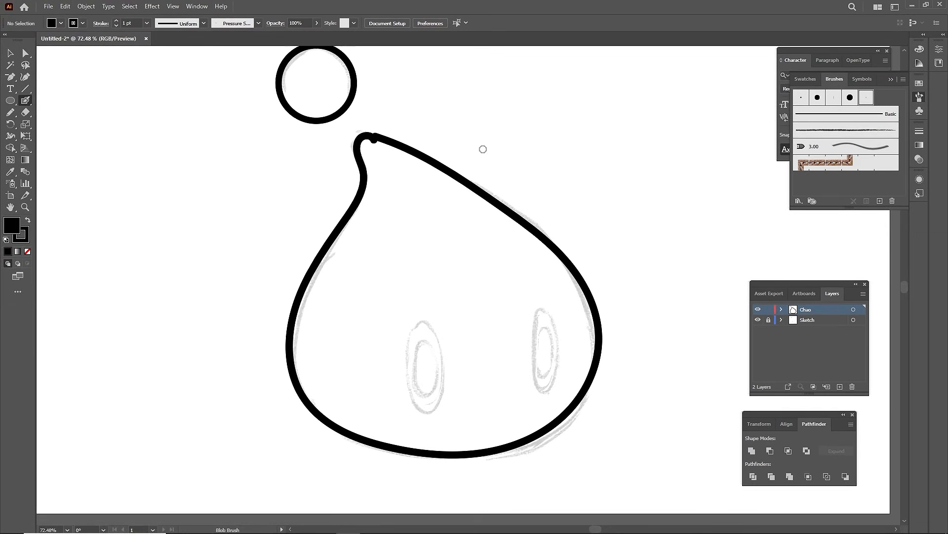
# Test the pressure-sensitive brush with a wavy stroke of varying thickness around the head outline.
pyautogui.moveTo(487, 153)
pyautogui.mouseDown()
pyautogui.moveTo(525, 135)
pyautogui.moveTo(537, 173)
pyautogui.moveTo(638, 148)
pyautogui.moveTo(608, 117)
pyautogui.moveTo(443, 89)
pyautogui.moveTo(349, 123)
pyautogui.moveTo(335, 144)
pyautogui.moveTo(213, 237)
pyautogui.moveTo(190, 288)
pyautogui.moveTo(288, 441)
pyautogui.moveTo(372, 477)
pyautogui.moveTo(434, 488)
pyautogui.moveTo(616, 431)
pyautogui.moveTo(634, 354)
pyautogui.moveTo(635, 249)
pyautogui.moveTo(581, 206)
pyautogui.mouseUp()
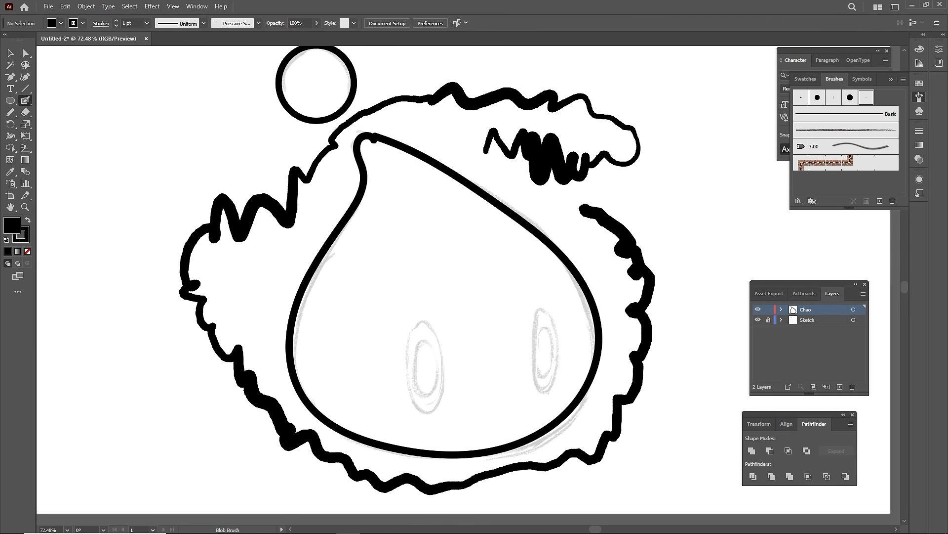
# Extend the head outline along the sketch's upper right slope with the Blob Brush, undoing and repainting the stroke until it fits.
pyautogui.moveTo(429, 150)
pyautogui.mouseDown()
pyautogui.moveTo(375, 119)
pyautogui.moveTo(345, 139)
pyautogui.moveTo(498, 195)
pyautogui.mouseUp()
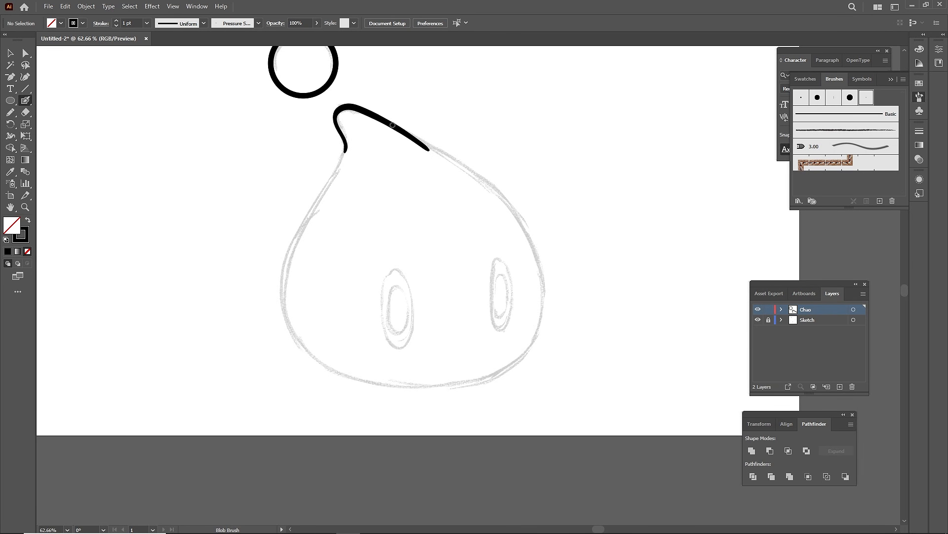
pyautogui.hotkey('ctrl', 'z')
pyautogui.moveTo(410, 130); pyautogui.dragTo(518, 216)
pyautogui.hotkey('ctrl', 'z')
pyautogui.moveTo(408, 132); pyautogui.dragTo(525, 216)
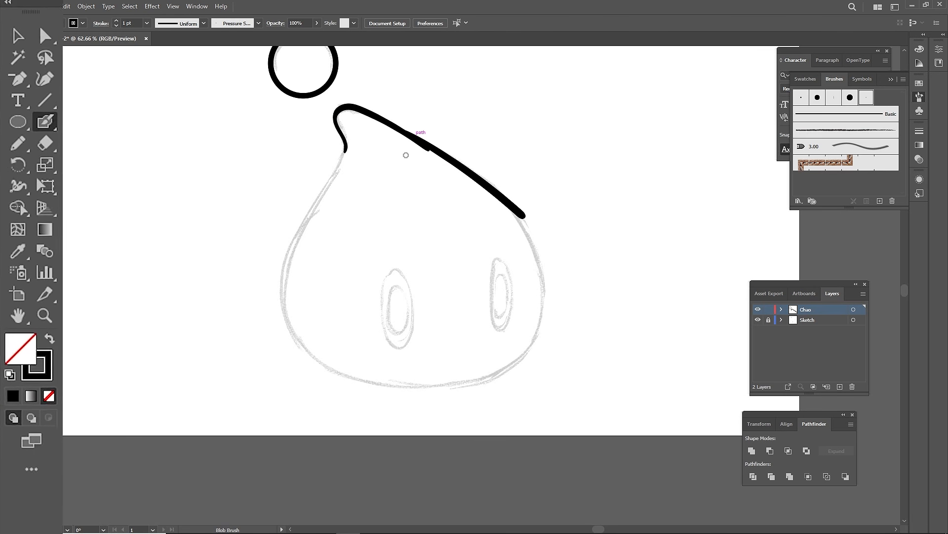
# Erase the uneven bump where the two outline strokes overlap on the upper right slope and return to the Blob Brush tool.
pyautogui.hotkey('shift', 'e')
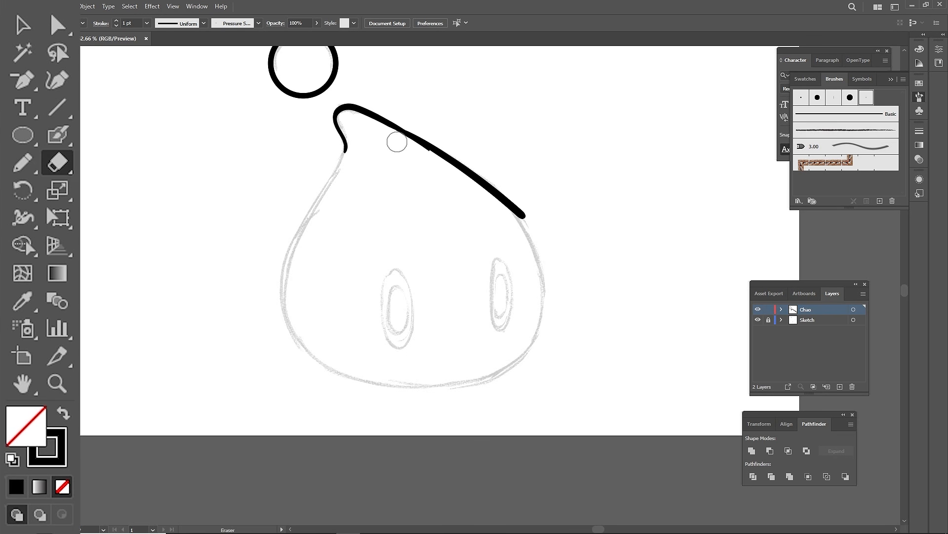
pyautogui.moveTo(397, 142)
pyautogui.mouseDown()
pyautogui.moveTo(422, 157)
pyautogui.moveTo(382, 137)
pyautogui.moveTo(444, 165)
pyautogui.mouseUp()
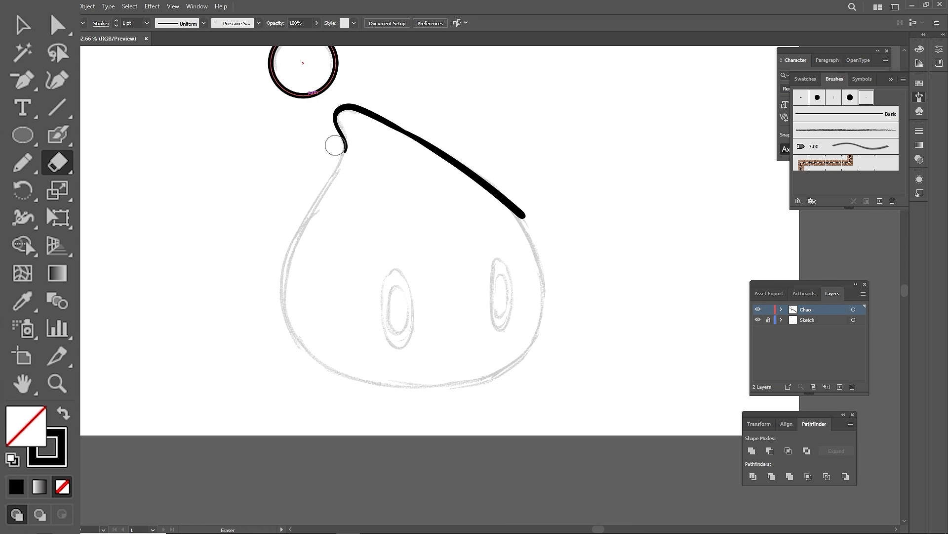
pyautogui.hotkey('shift', 'b')
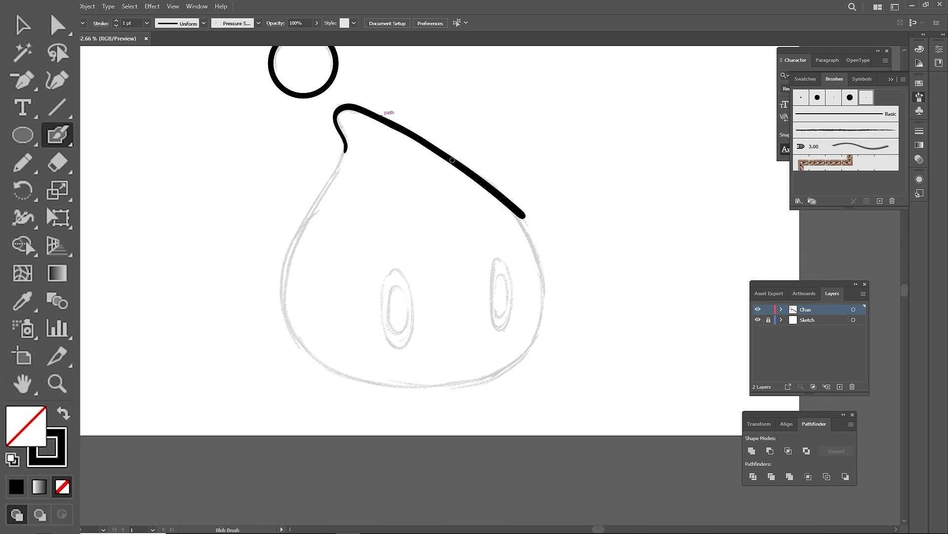
# Trace the remaining right side, left side and bottom of the head with the Blob Brush, tidying the line with the Eraser.
pyautogui.moveTo(509, 202)
pyautogui.mouseDown()
pyautogui.moveTo(497, 370)
pyautogui.moveTo(480, 377)
pyautogui.mouseUp()
pyautogui.moveTo(345, 148)
pyautogui.mouseDown()
pyautogui.moveTo(324, 368)
pyautogui.moveTo(284, 298)
pyautogui.mouseUp()
pyautogui.moveTo(285, 296)
pyautogui.mouseDown()
pyautogui.moveTo(440, 307)
pyautogui.moveTo(468, 339)
pyautogui.mouseUp()
pyautogui.hotkey('shift', 'e')
pyautogui.hotkey('shift', 'b')
# Trace the outer ovals of both eyes with the Blob Brush and clean their edges with the Eraser.
pyautogui.scroll(5, 387, 264)
pyautogui.moveTo(380, 221); pyautogui.dragTo(395, 340)
pyautogui.hotkey('shift', 'e')
pyautogui.hotkey('shift', 'b')
pyautogui.moveTo(544, 201); pyautogui.dragTo(549, 311)
pyautogui.hotkey('shift', 'e')
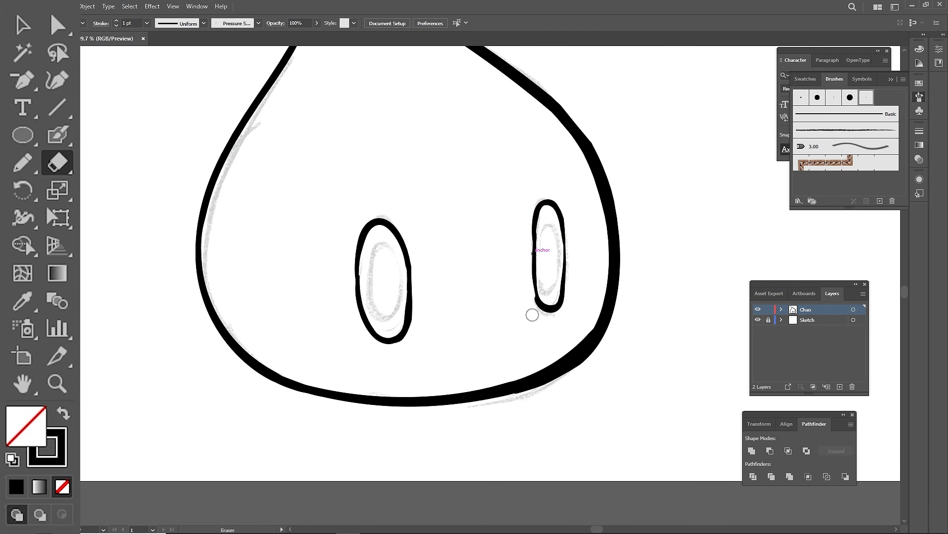
# Trace the inner ovals of both eyes with the Blob Brush tool.
pyautogui.hotkey('shift', 'b')
pyautogui.moveTo(450, 219); pyautogui.dragTo(452, 289)
pyautogui.moveTo(606, 202); pyautogui.dragTo(608, 258)
# Hide the Sketch layer to leave only the traced line art.
pyautogui.press('z')
pyautogui.click(758, 320)
pyautogui.moveTo(529, 229); pyautogui.dragTo(549, 228)
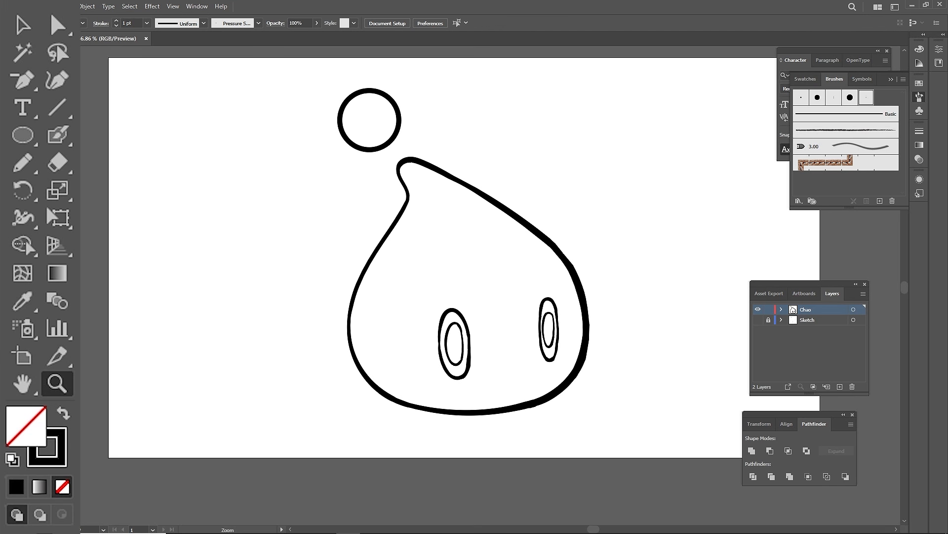
# Select the head and eye outlines and smooth them with Simplify by reducing the number of anchor points.
pyautogui.moveTo(468, 354); pyautogui.dragTo(591, 355)
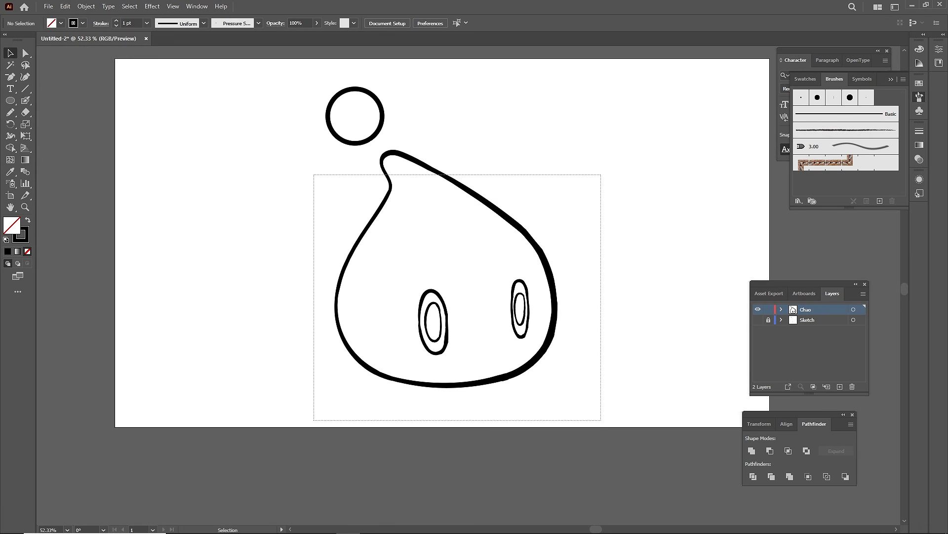
pyautogui.hotkey('ctrl', 'a')
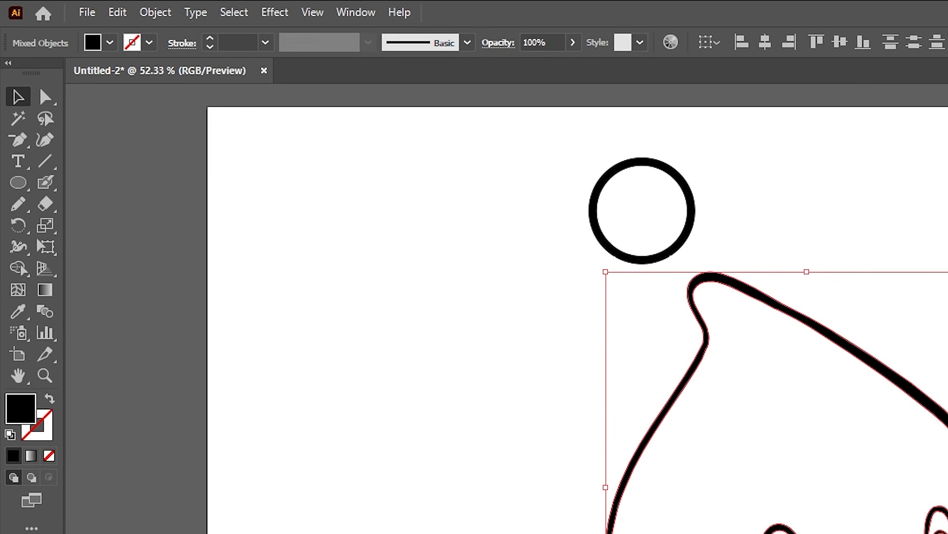
pyautogui.click(155, 11)
pyautogui.moveTo(257, 455)
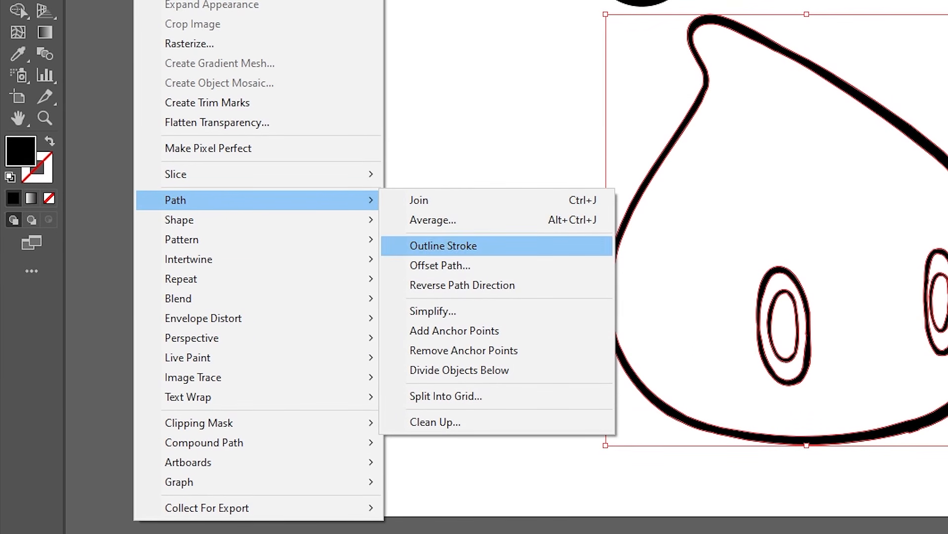
pyautogui.click(433, 311)
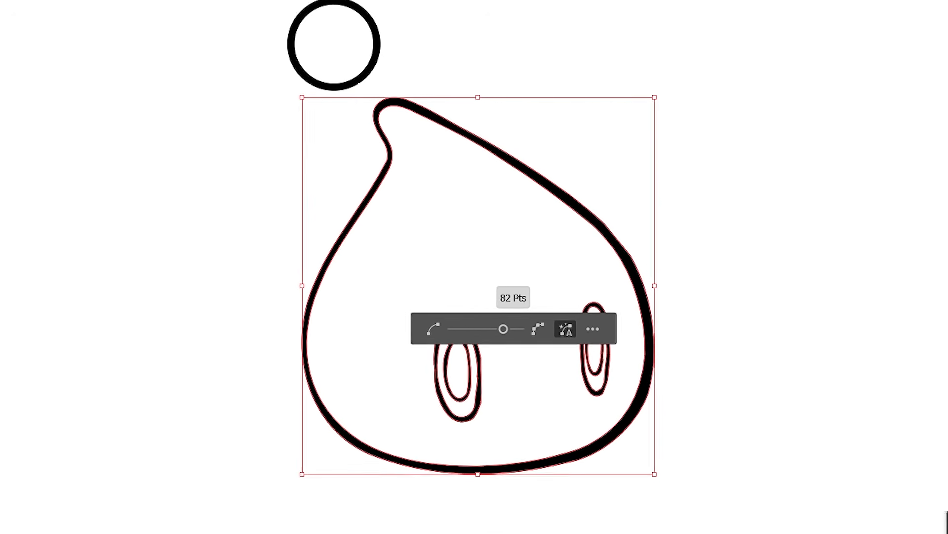
pyautogui.moveTo(442, 337); pyautogui.dragTo(391, 338)
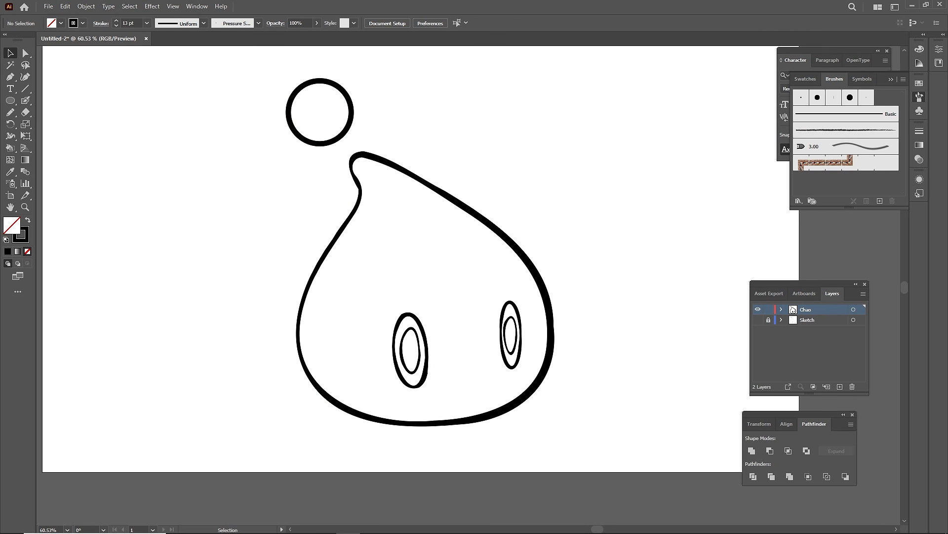
# Compare the path of the circle's stroke with the path around the head's brushed outline by selecting each.
pyautogui.moveTo(255, 87); pyautogui.dragTo(295, 100)
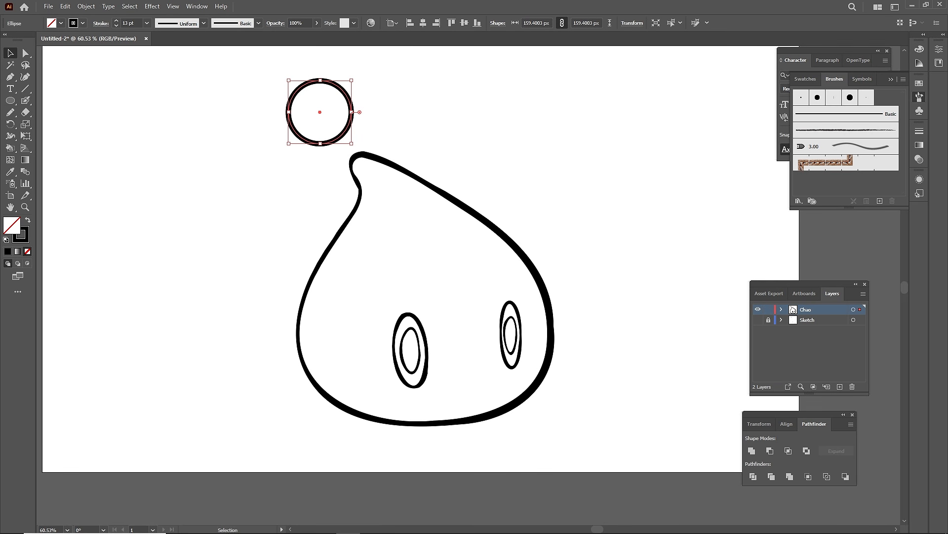
pyautogui.hotkey('ctrl', 'shift', 'a')
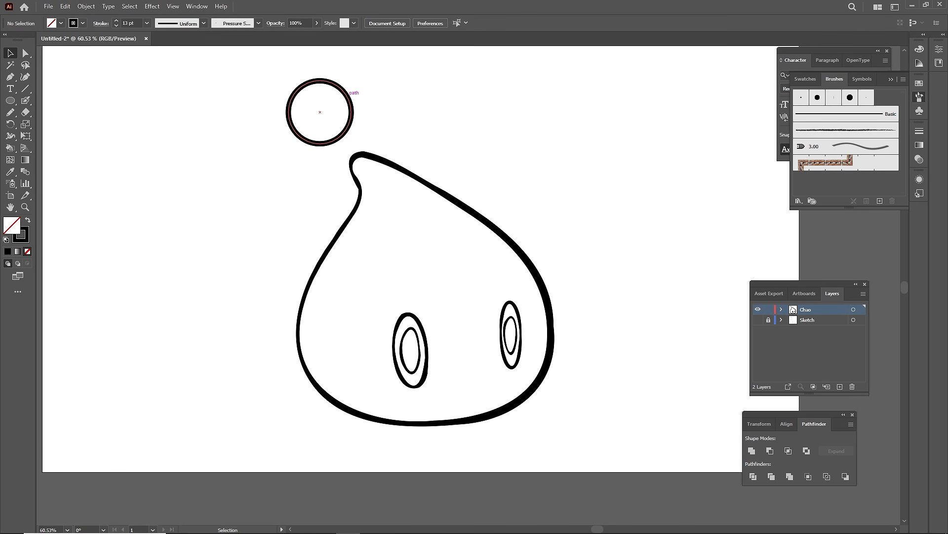
pyautogui.hotkey('ctrl', 'space')
pyautogui.moveTo(329, 86); pyautogui.dragTo(359, 102)
pyautogui.click(376, 103)
pyautogui.hotkey('ctrl', 'space')
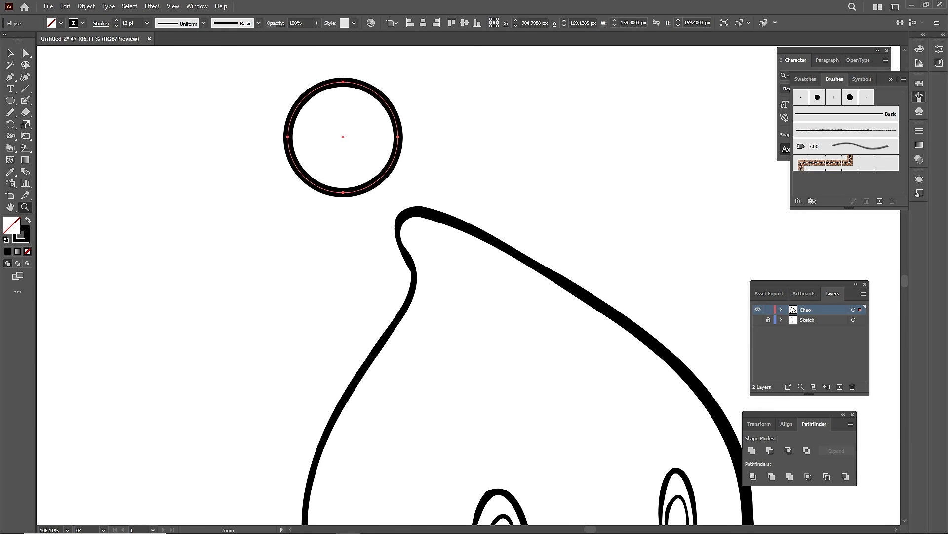
pyautogui.moveTo(418, 205); pyautogui.dragTo(445, 204)
pyautogui.click(439, 220)
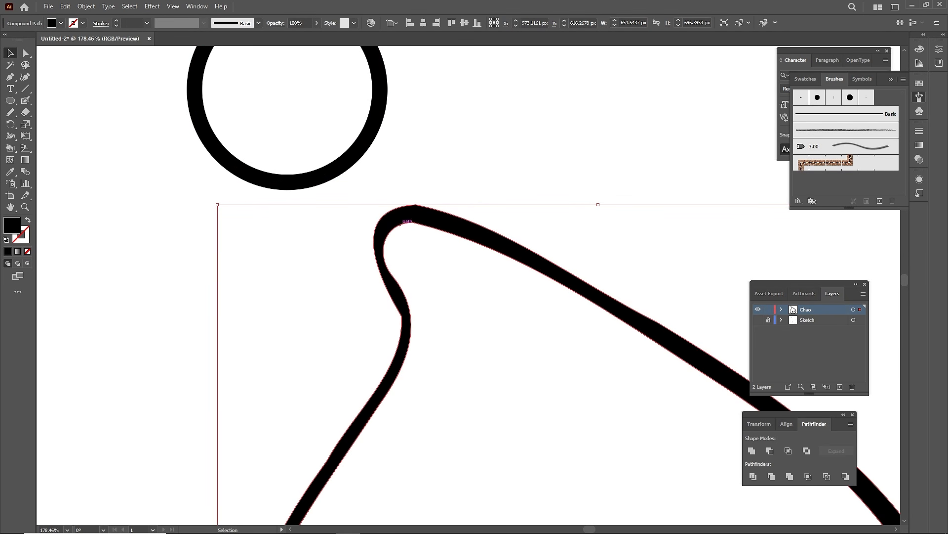
pyautogui.click(351, 155)
pyautogui.click(439, 219)
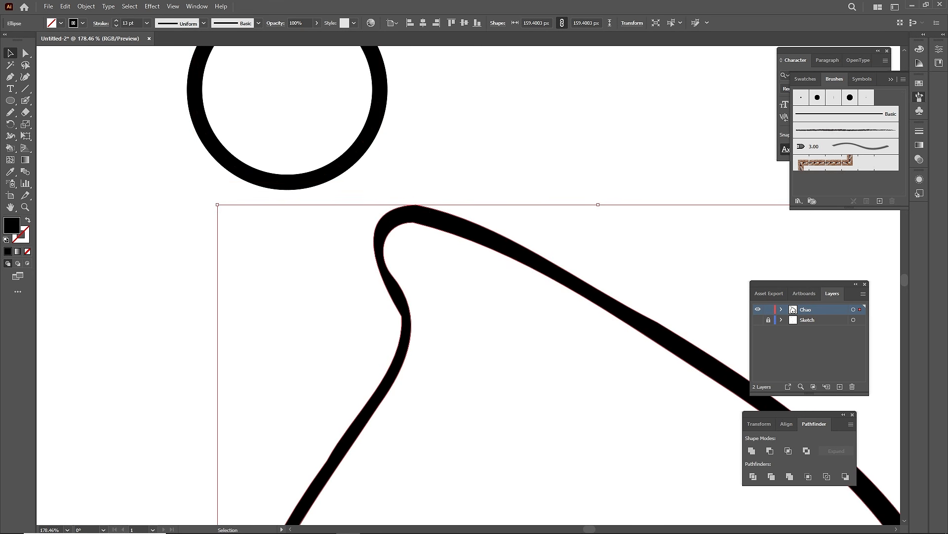
# Expand the circle above the head into outlined shapes, with Fill and Stroke both included.
pyautogui.click(351, 156)
pyautogui.hotkey('ctrl', 'space')
pyautogui.moveTo(350, 156); pyautogui.dragTo(326, 156)
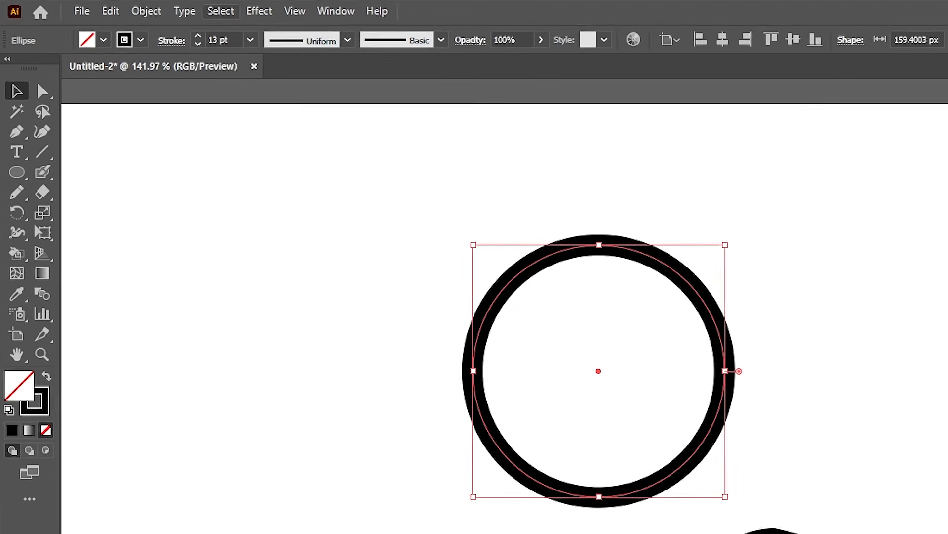
pyautogui.click(86, 6)
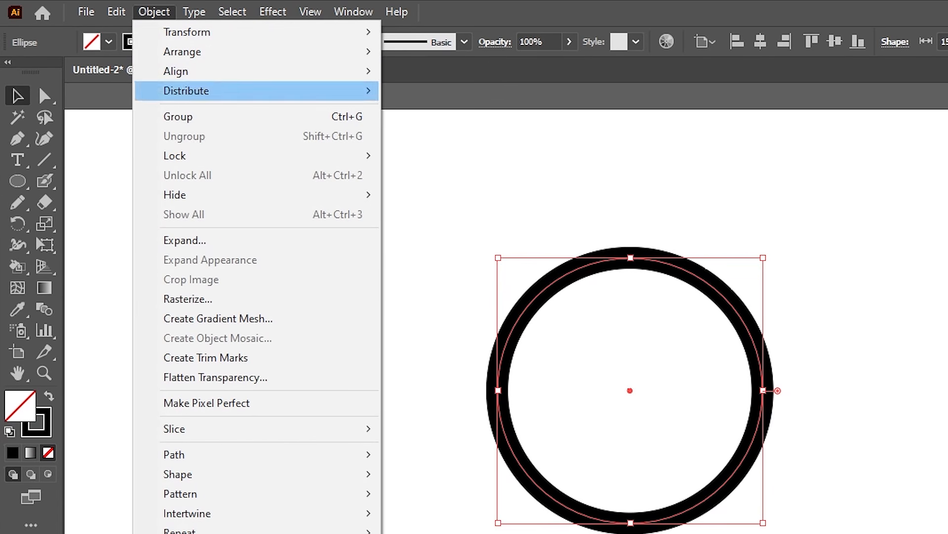
pyautogui.click(185, 240)
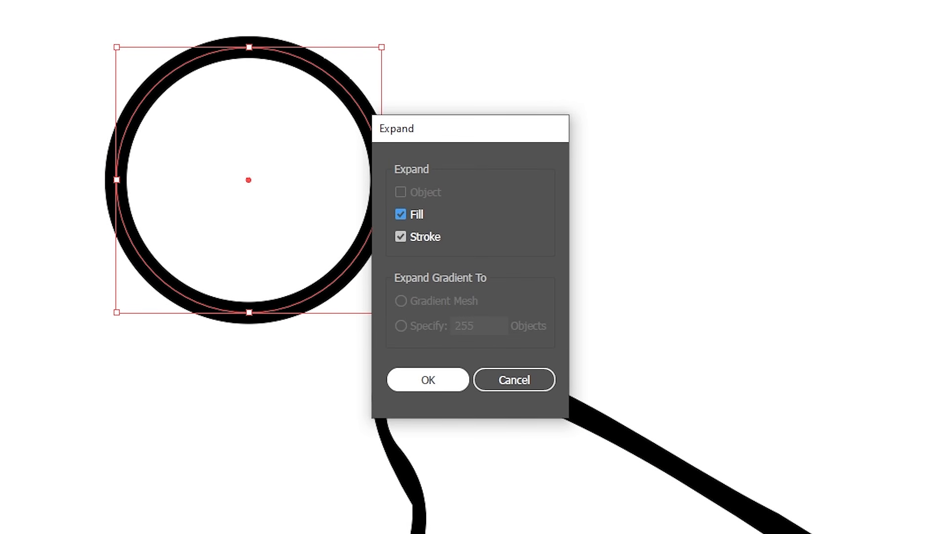
pyautogui.click(427, 379)
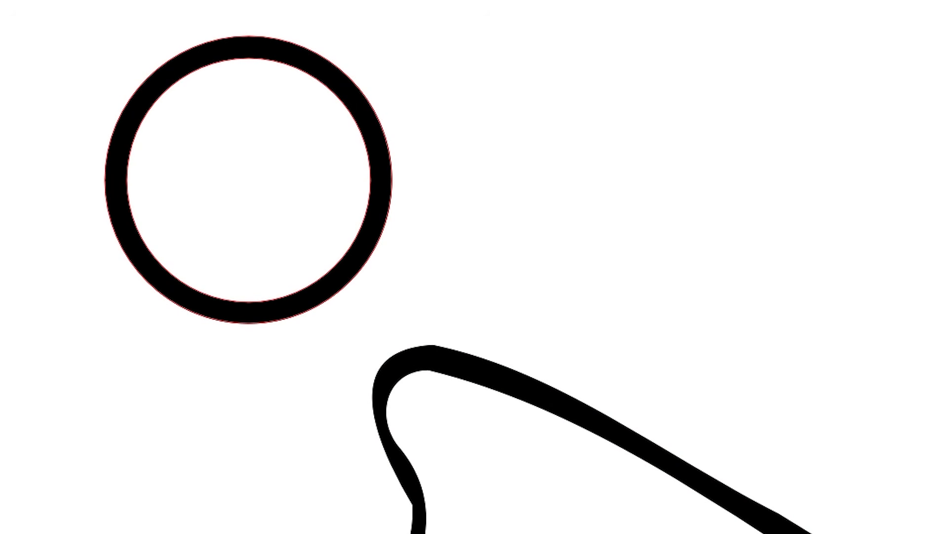
# Select the whole Chao drawing and make it a Live Paint group by filling the circle with the Live Paint Bucket.
pyautogui.moveTo(376, 141); pyautogui.dragTo(476, 177)
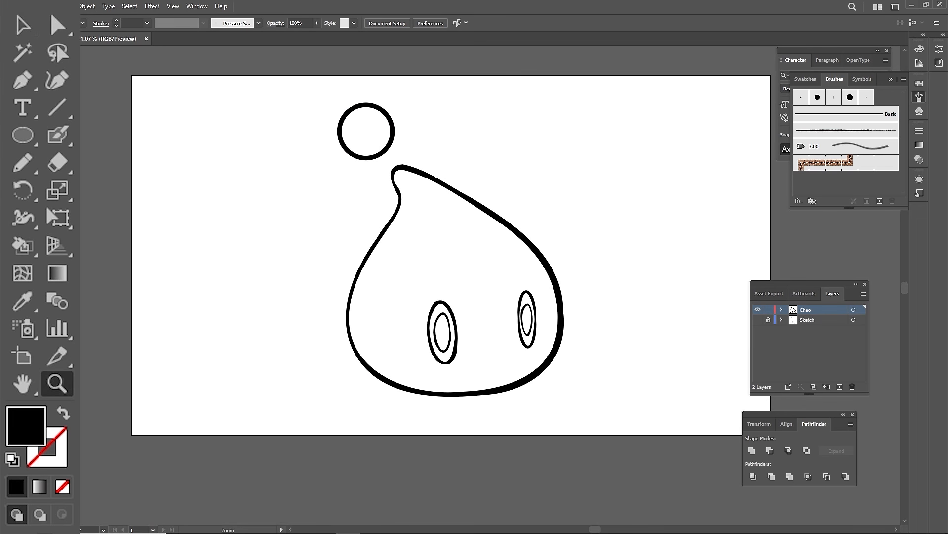
pyautogui.press('v')
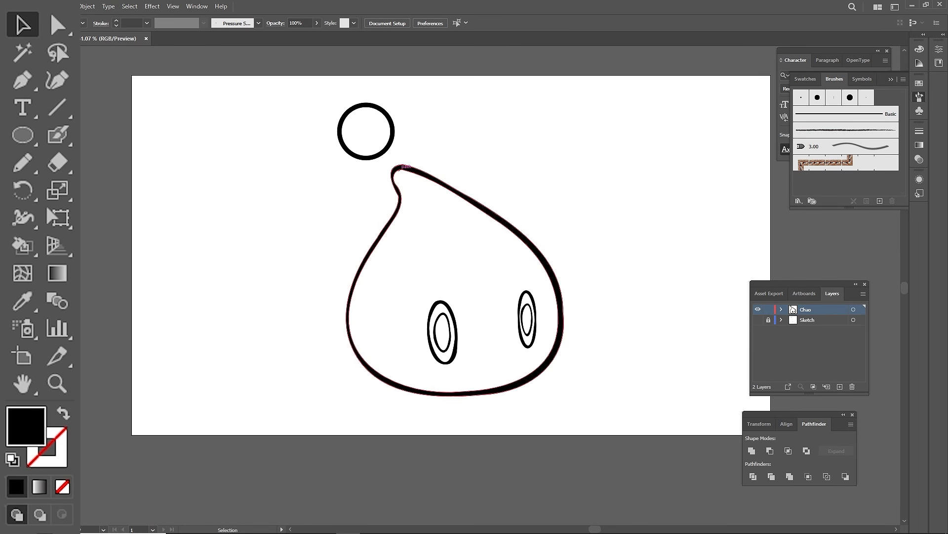
pyautogui.press('space')
pyautogui.moveTo(399, 169); pyautogui.dragTo(394, 177)
pyautogui.moveTo(582, 414)
pyautogui.mouseDown()
pyautogui.moveTo(508, 317)
pyautogui.moveTo(290, 95)
pyautogui.mouseUp()
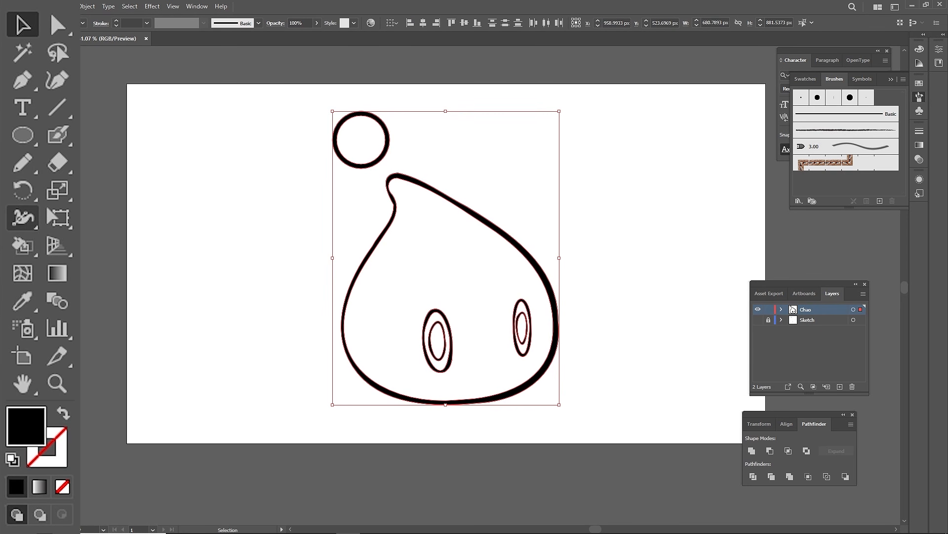
pyautogui.click(22, 245)
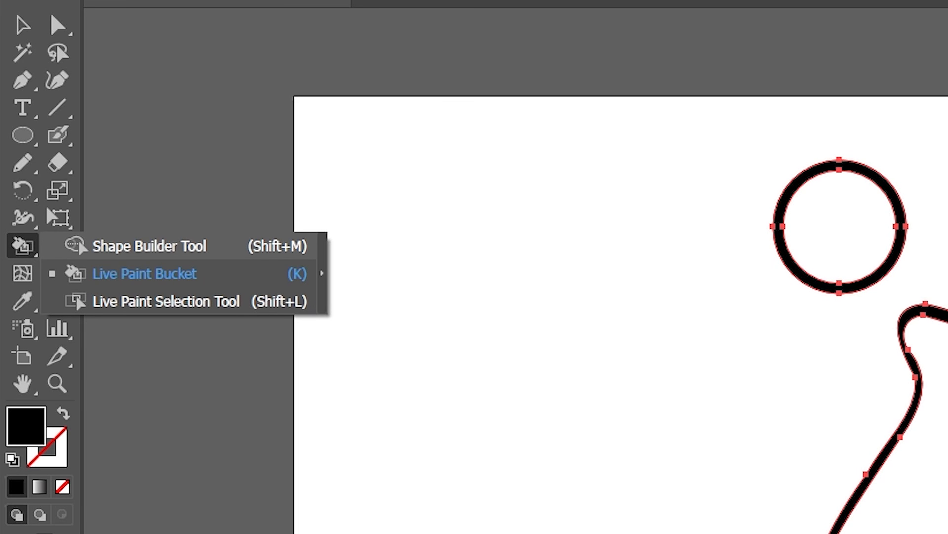
pyautogui.click(144, 273)
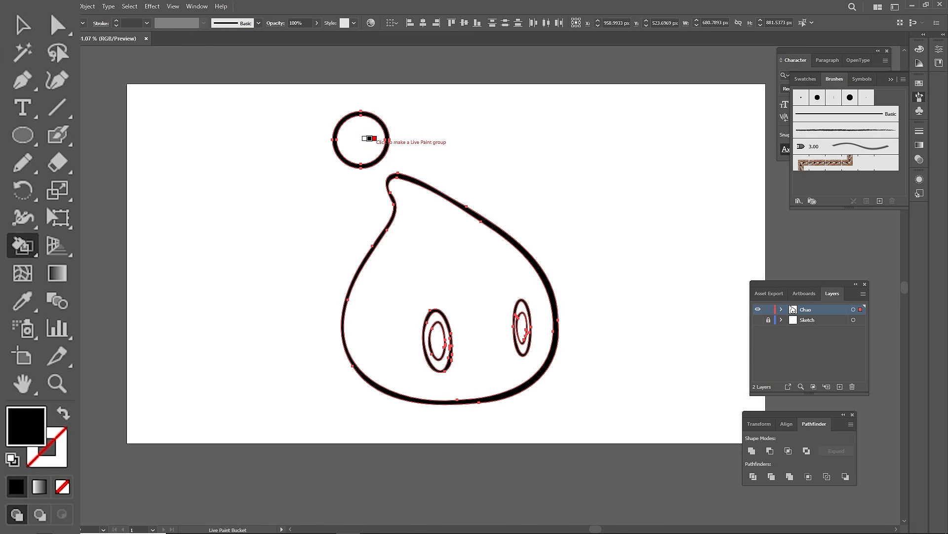
pyautogui.click(367, 140)
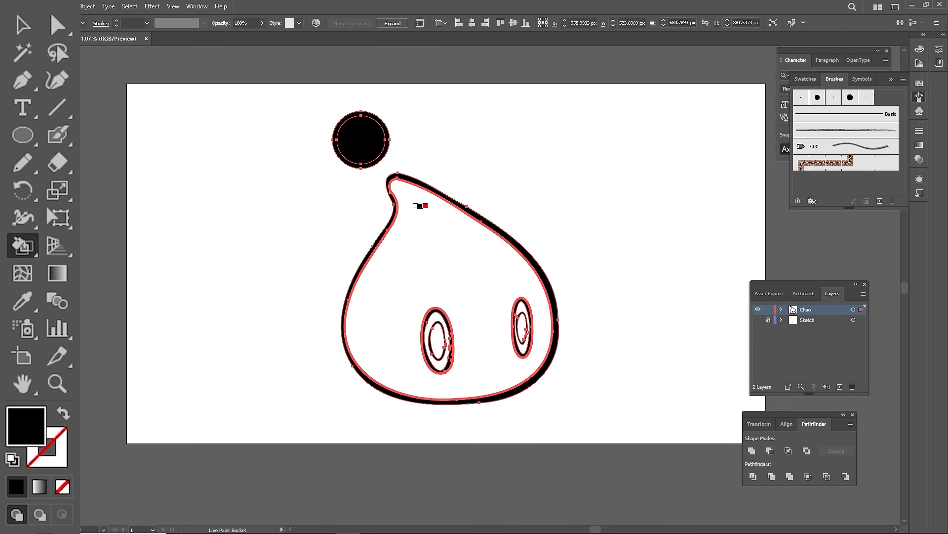
# Fill the head and both eyes with black using the Live Paint Bucket.
pyautogui.click(435, 222)
pyautogui.click(437, 336)
pyautogui.click(431, 320)
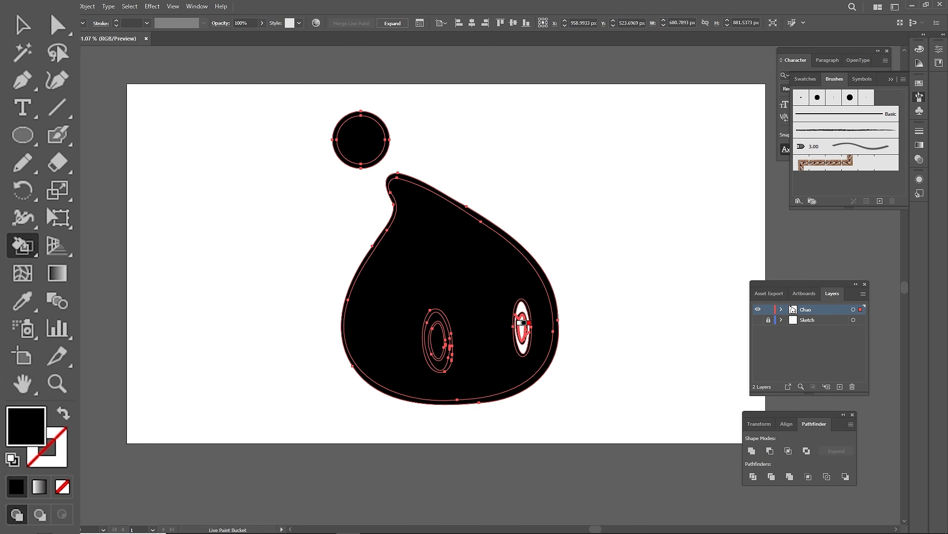
pyautogui.click(519, 317)
pyautogui.press('v')
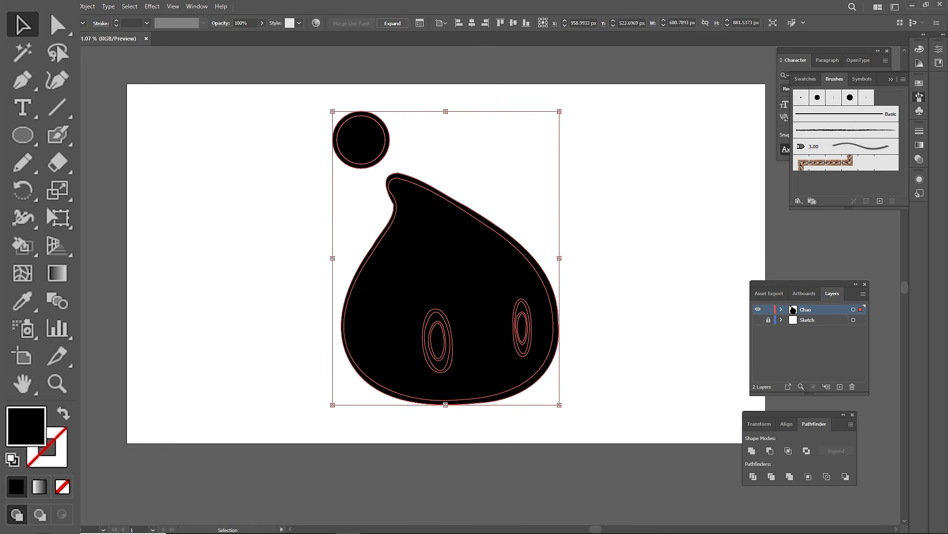
# Set the fill colour to yellow #ffe255 and apply it inside the circle with the Live Paint Bucket.
pyautogui.hotkey('ctrl', 'shift', 'a')
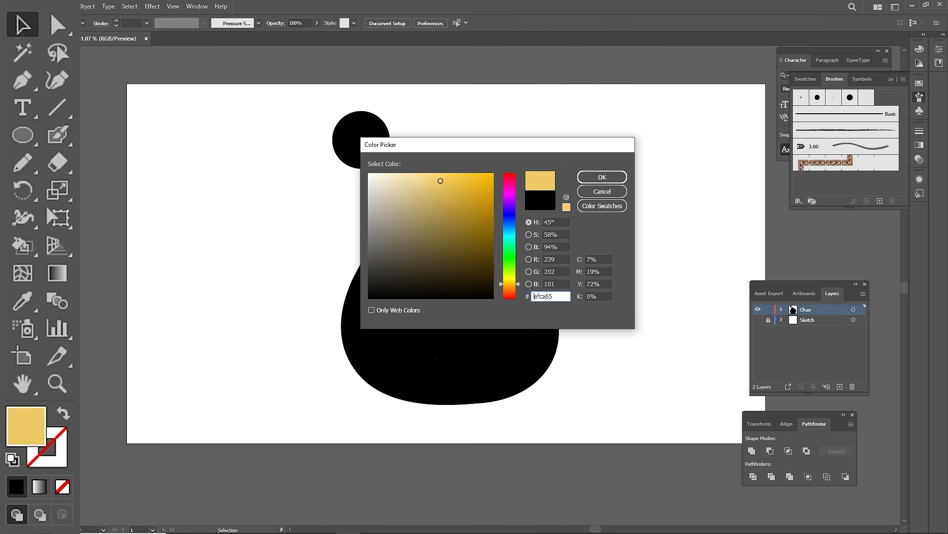
pyautogui.moveTo(440, 180); pyautogui.dragTo(461, 173)
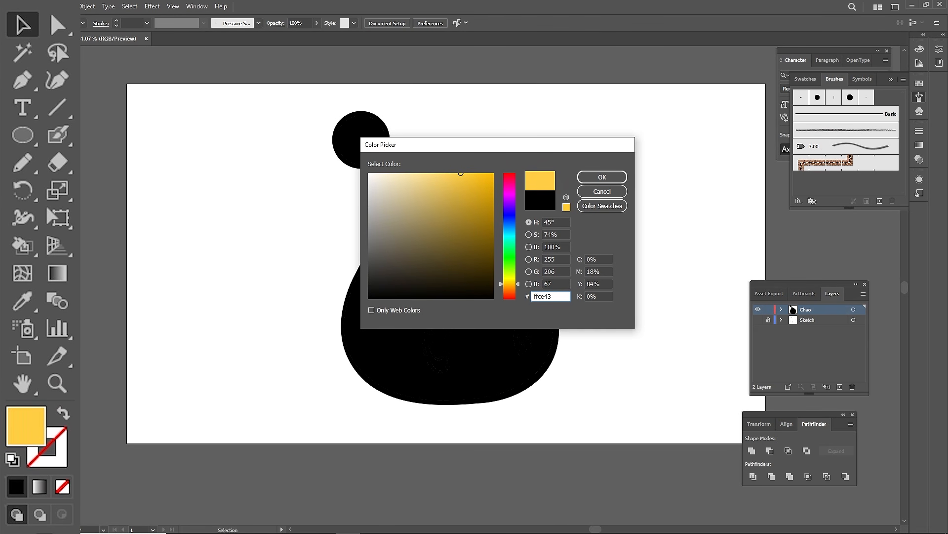
pyautogui.press('Return')
pyautogui.press('k')
pyautogui.click(370, 134)
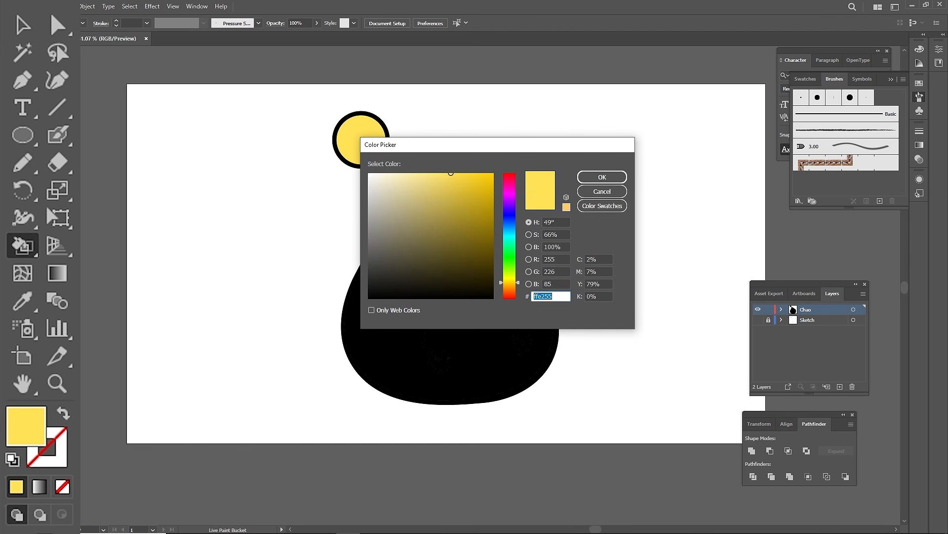
# Live Paint the head light blue, the outer eye areas white and the inner eye ovals dark blue.
pyautogui.click(509, 235)
pyautogui.moveTo(447, 203)
pyautogui.mouseDown()
pyautogui.moveTo(419, 173)
pyautogui.moveTo(442, 172)
pyautogui.mouseUp()
pyautogui.click(509, 232)
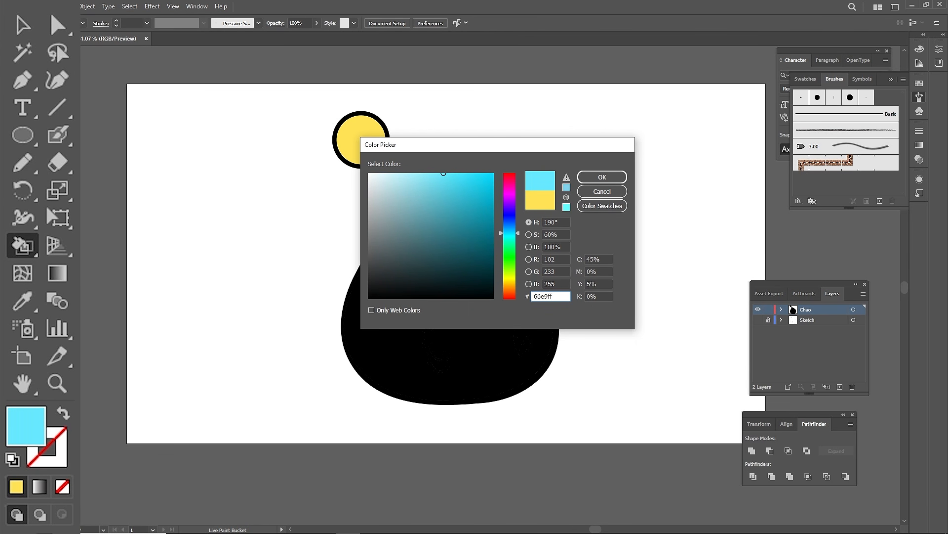
pyautogui.press('Return')
pyautogui.click(463, 315)
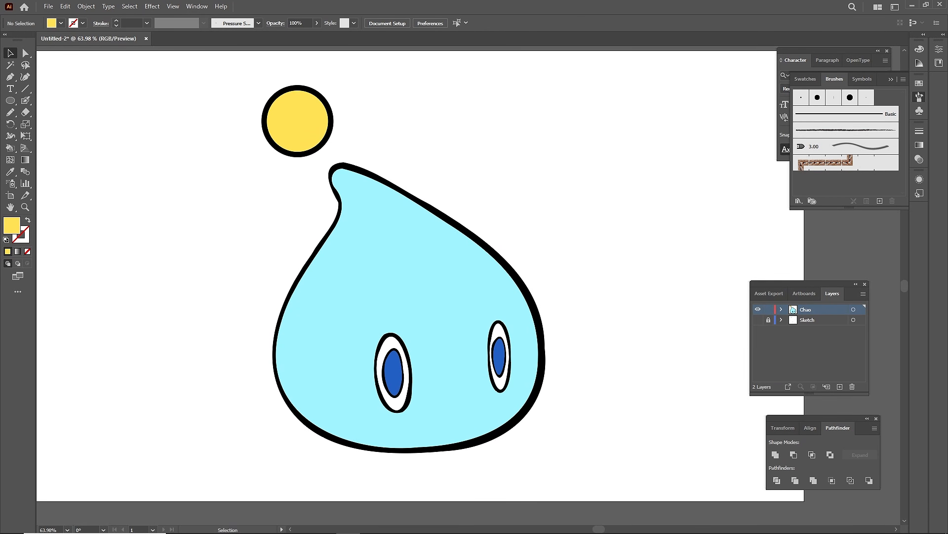
# Select the coloured Chao artwork and expand the Live Paint group into regular shapes.
pyautogui.moveTo(606, 72); pyautogui.dragTo(279, 455)
pyautogui.click(85, 7)
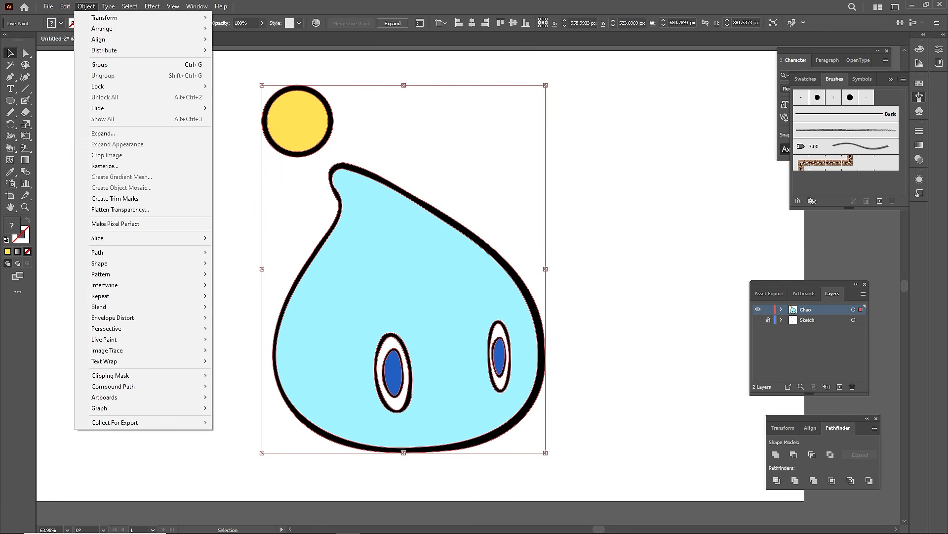
pyautogui.click(99, 133)
pyautogui.press('Return')
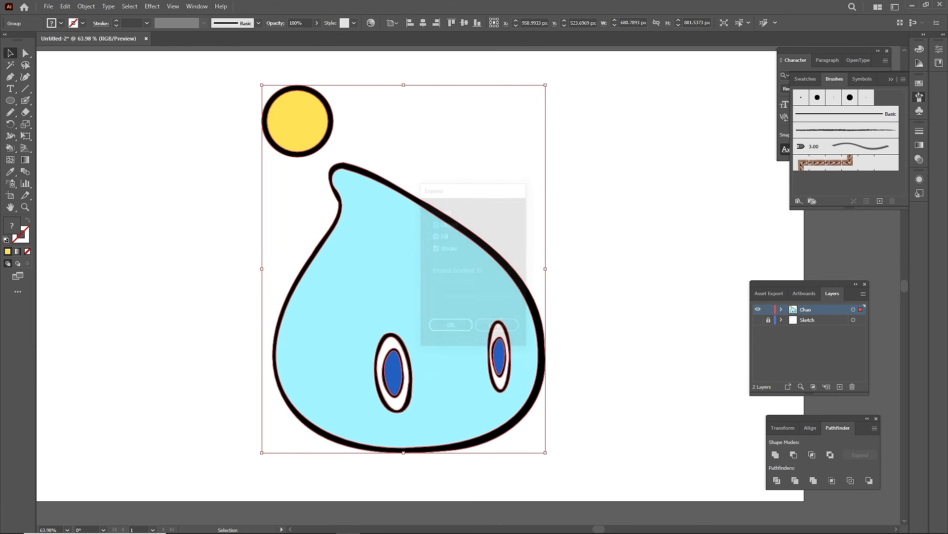
pyautogui.hotkey('ctrl', 'shift', 'a')
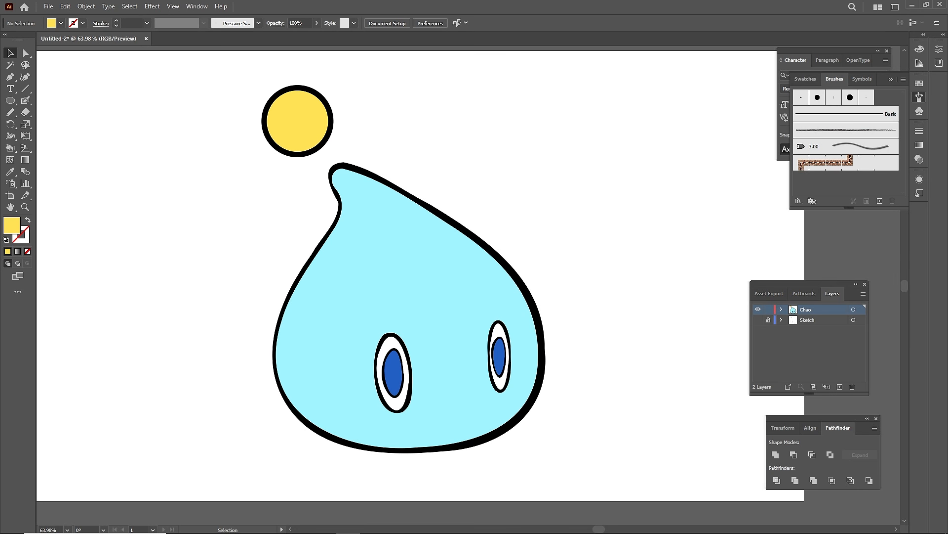
# Try moving the circle's yellow fill and the head's light blue fill away from their outlines, undoing each move.
pyautogui.moveTo(297, 121); pyautogui.dragTo(359, 150)
pyautogui.hotkey('ctrl', 'z')
pyautogui.press('a')
pyautogui.moveTo(298, 121); pyautogui.dragTo(376, 121)
pyautogui.hotkey('ctrl', 'z')
pyautogui.hotkey('ctrl', 'shift', 'a')
pyautogui.moveTo(445, 286); pyautogui.dragTo(526, 230)
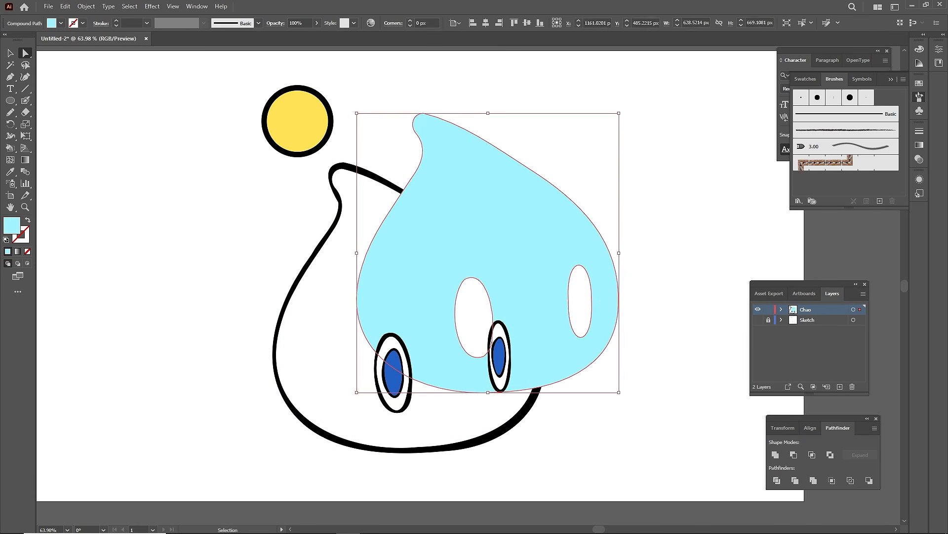
pyautogui.hotkey('ctrl', 'z')
pyautogui.hotkey('ctrl', 'shift', 'a')
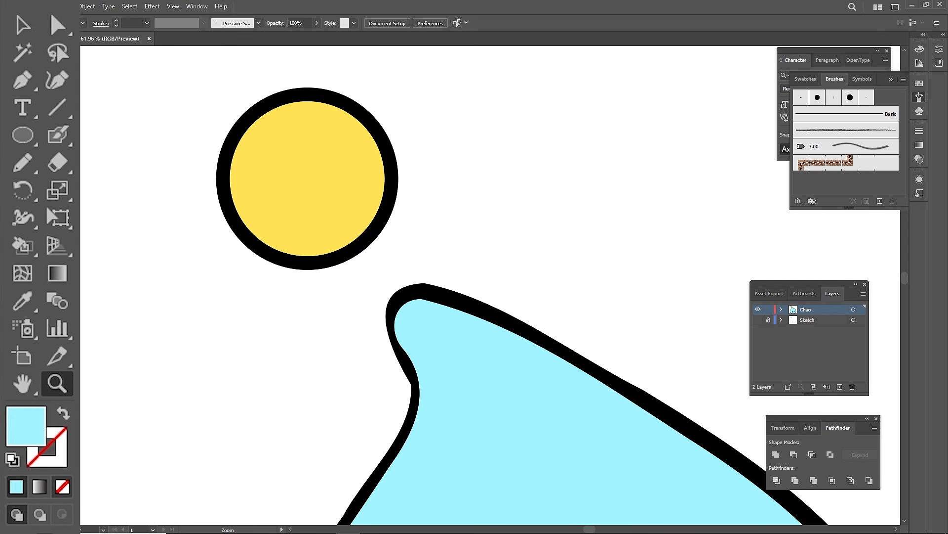
# Draw a straight diagonal path without fill or stroke across the yellow circle, from upper left to lower right, with the Pen tool.
pyautogui.click(27, 251)
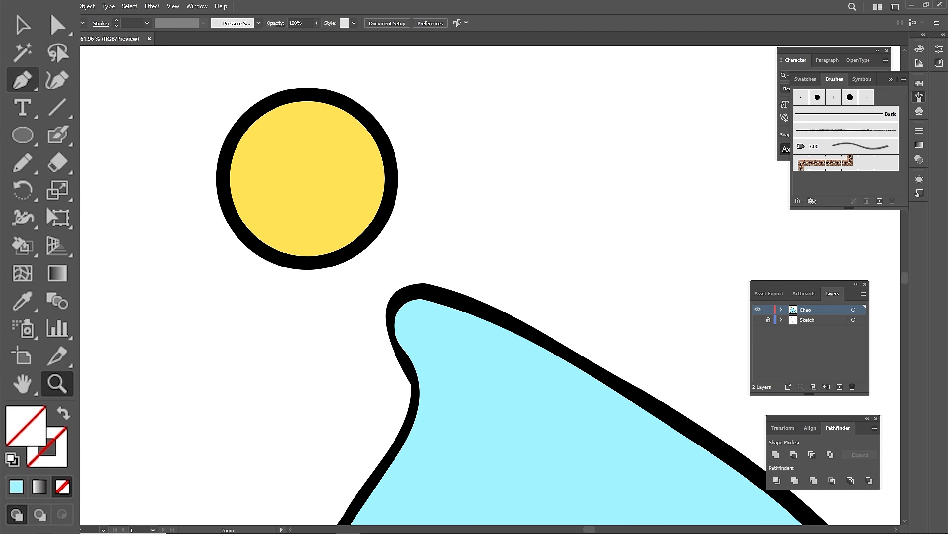
pyautogui.click(22, 79)
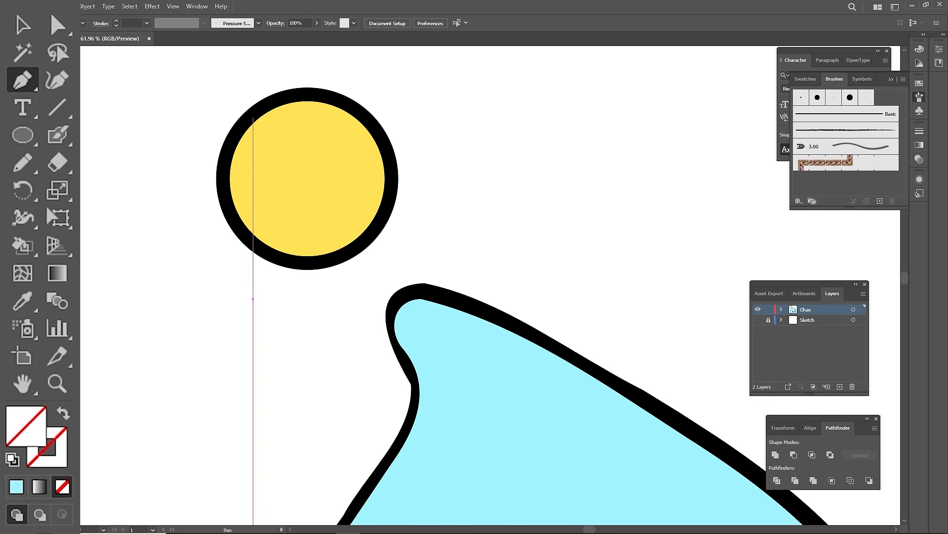
pyautogui.click(253, 117)
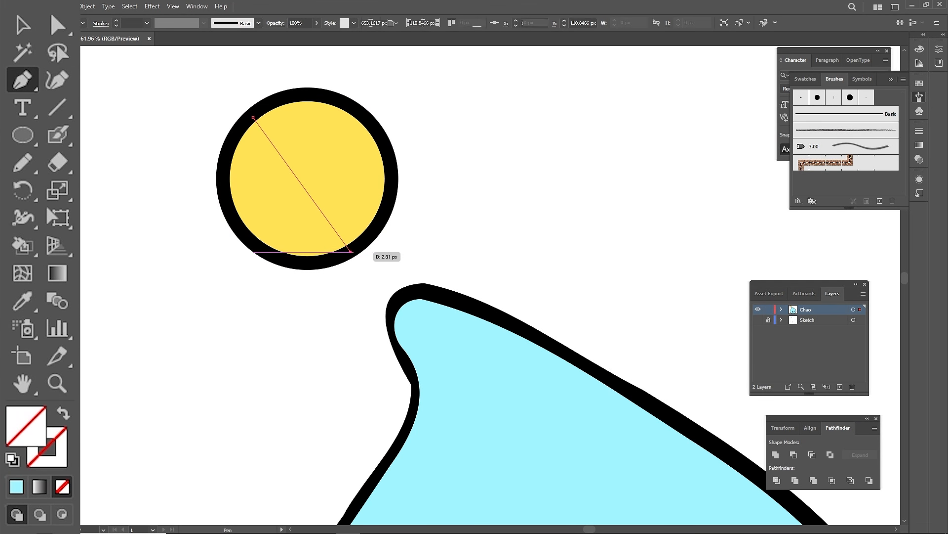
pyautogui.click(350, 252)
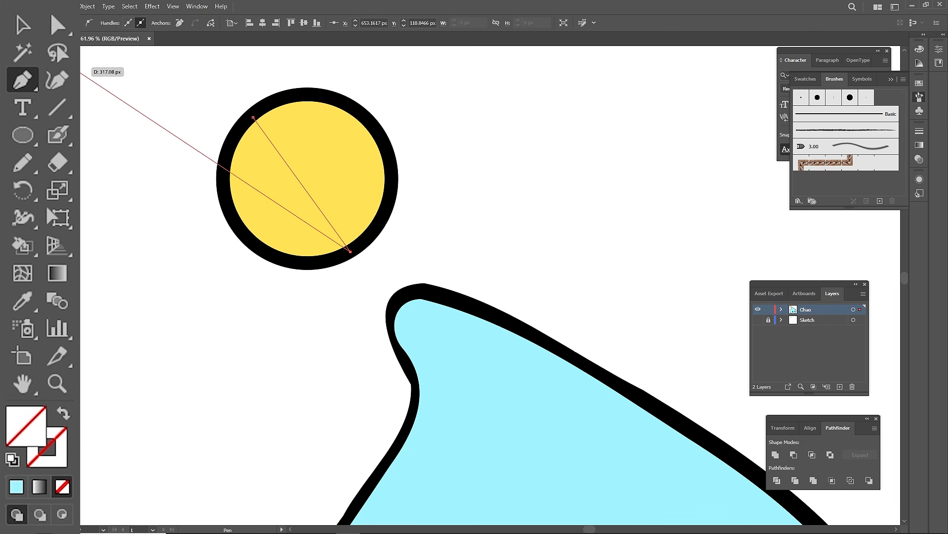
# Bend the diagonal path into an arc toward the yellow circle's upper-right edge with the Curvature tool and end the path.
pyautogui.click(57, 80)
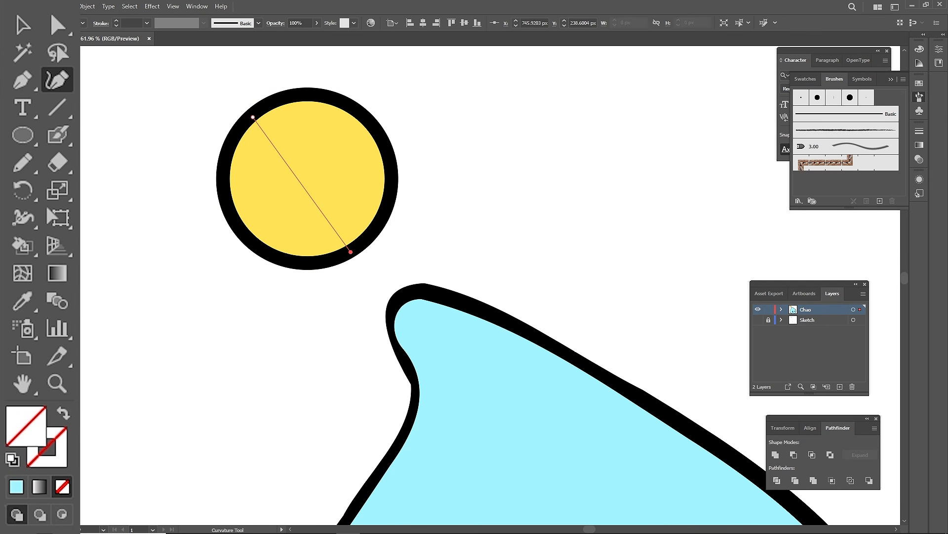
pyautogui.moveTo(299, 176); pyautogui.dragTo(342, 136)
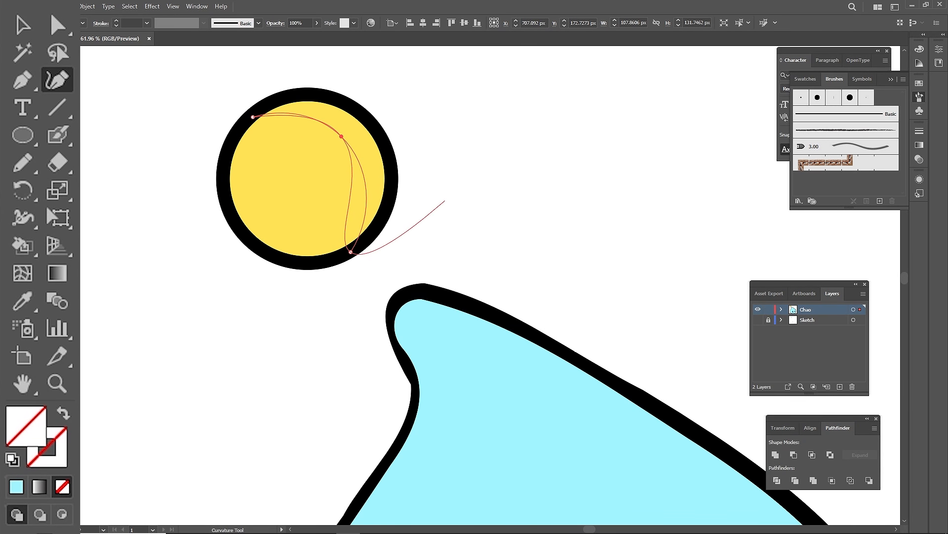
pyautogui.press('Escape')
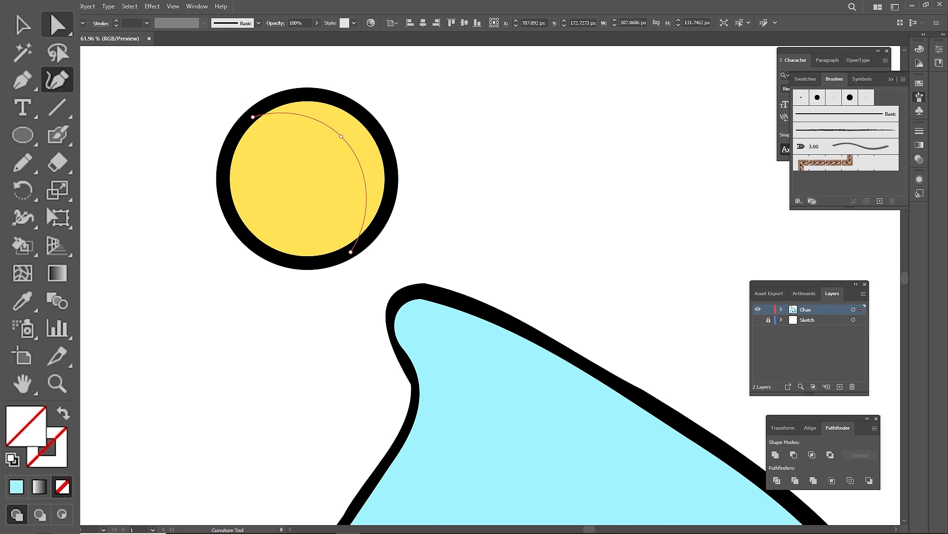
pyautogui.press('a')
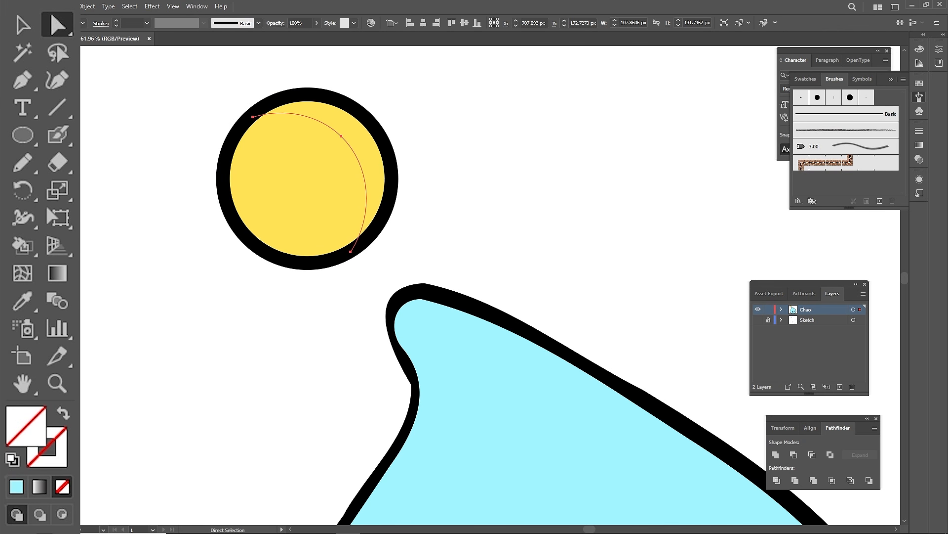
# Add the circle's yellow fill to the arc selection, divide the shapes along the arc with Pathfinder Divide and deselect.
pyautogui.keyDown('shift'); pyautogui.click(347, 143); pyautogui.keyUp('shift')
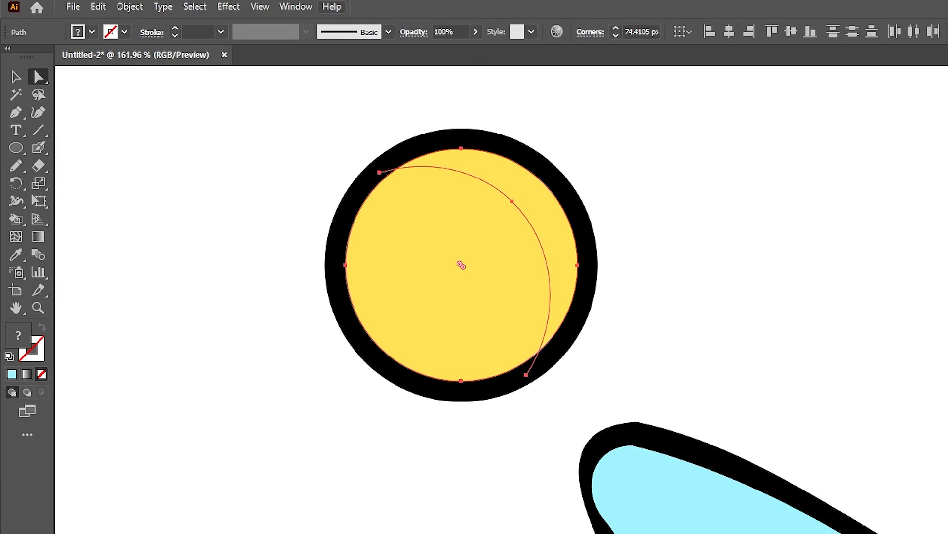
pyautogui.click(197, 6)
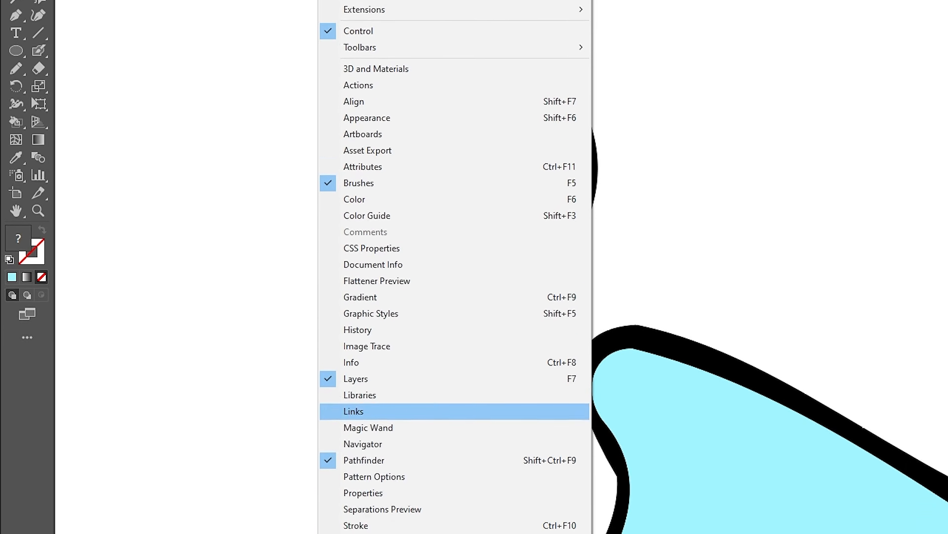
pyautogui.click(364, 460)
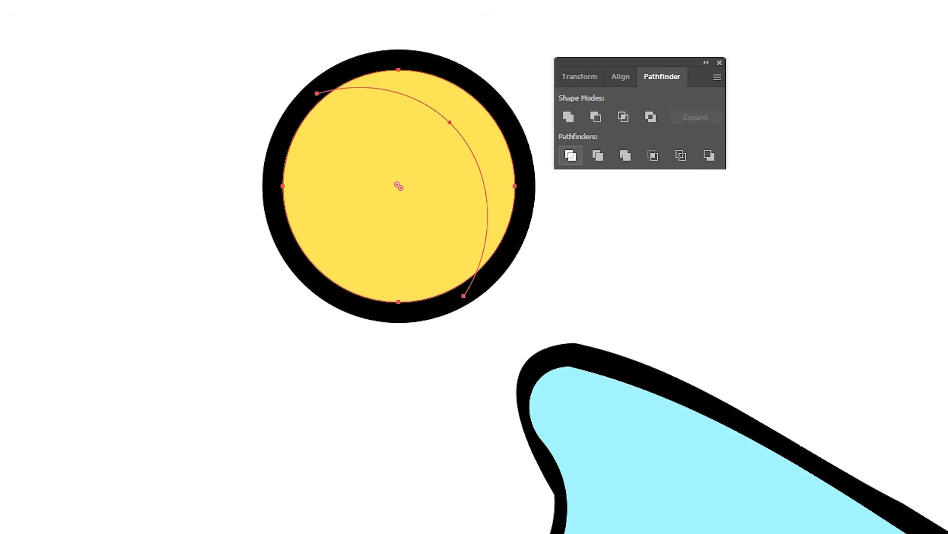
pyautogui.click(571, 156)
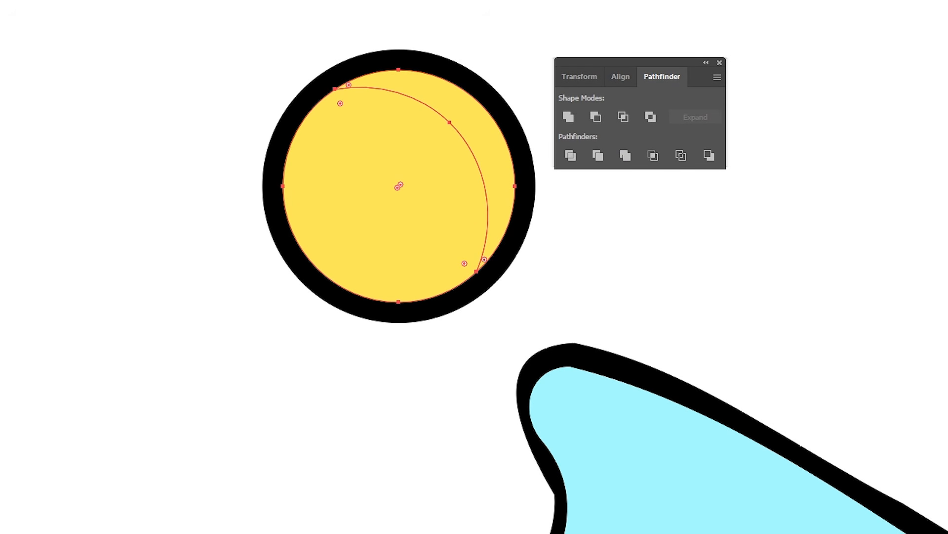
pyautogui.hotkey('ctrl', 'shift', 'a')
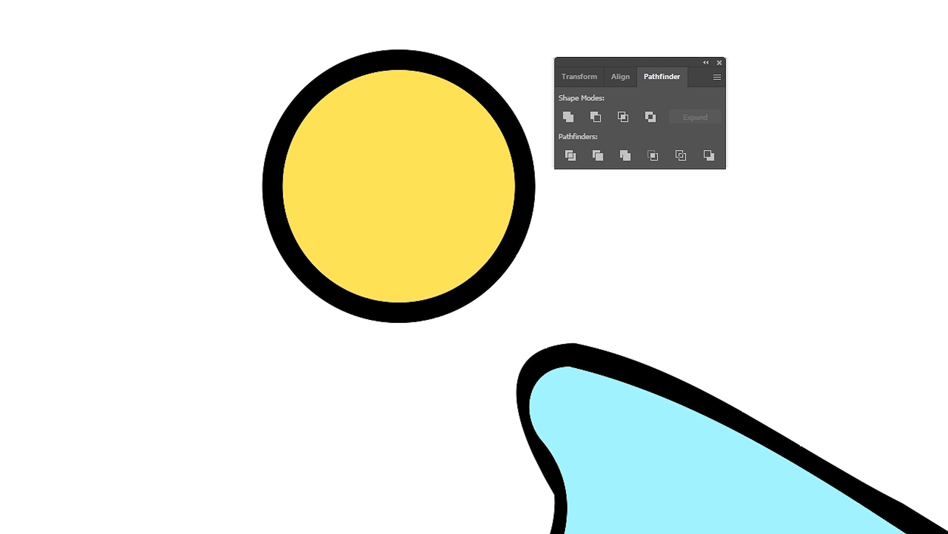
# Try moving the divided yellow crescent and the remaining yellow piece away from the circle's outline.
pyautogui.moveTo(425, 84); pyautogui.dragTo(536, 16)
pyautogui.moveTo(476, 170); pyautogui.dragTo(296, 330)
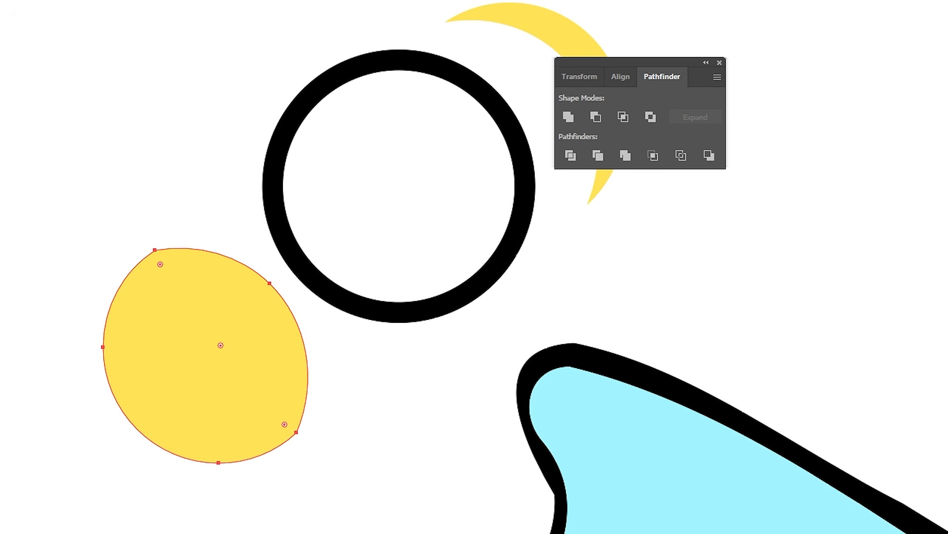
pyautogui.hotkey('ctrl', 'shift', 'a')
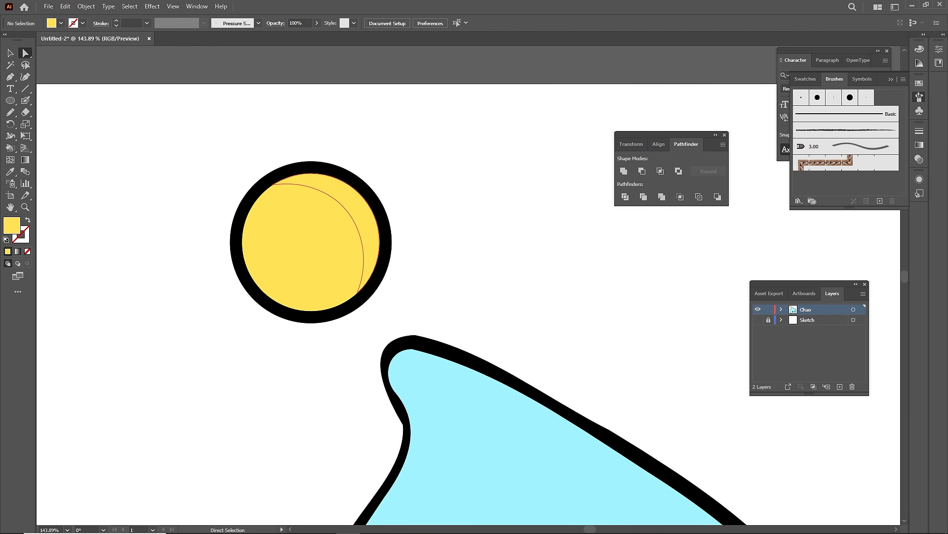
# Fill the yellow crescent along the circle's upper-right edge with white (ffffff).
pyautogui.click(341, 198)
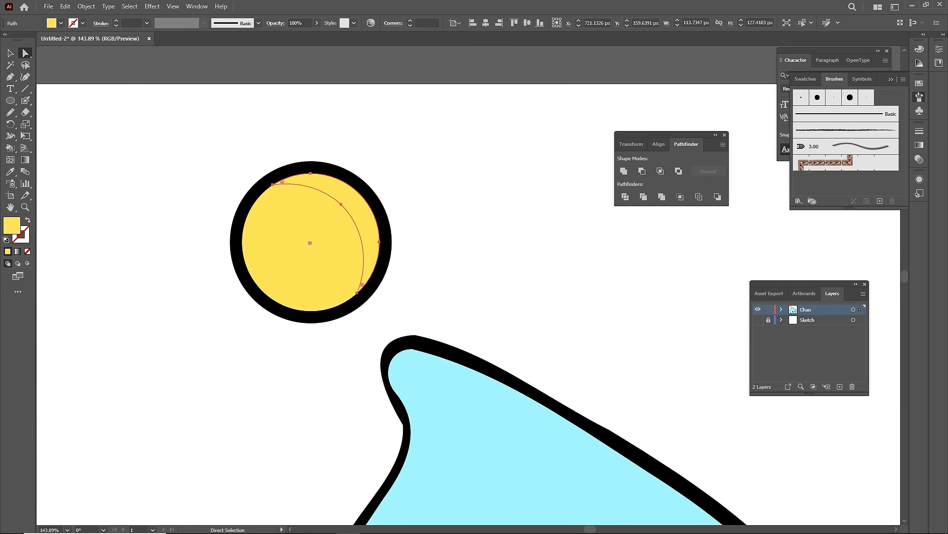
pyautogui.doubleClick(11, 225)
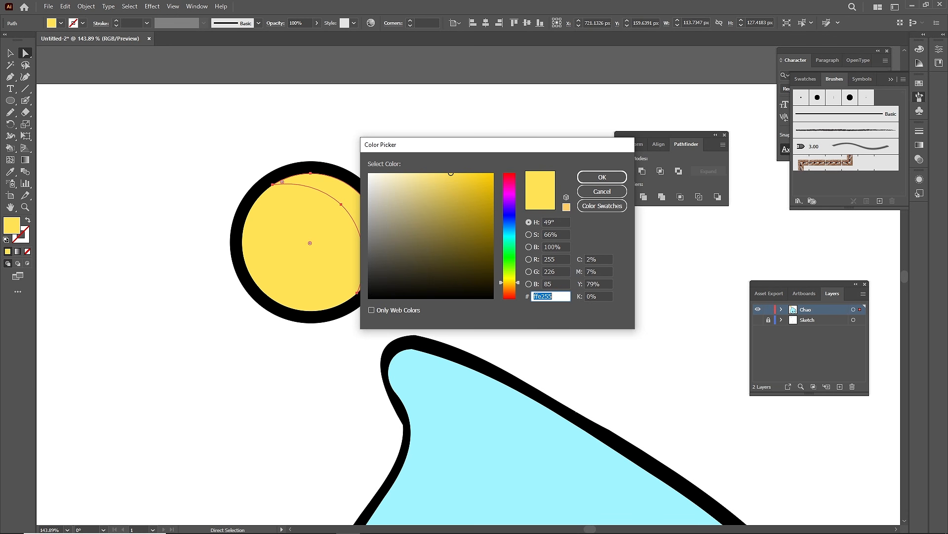
pyautogui.write('ffffff')
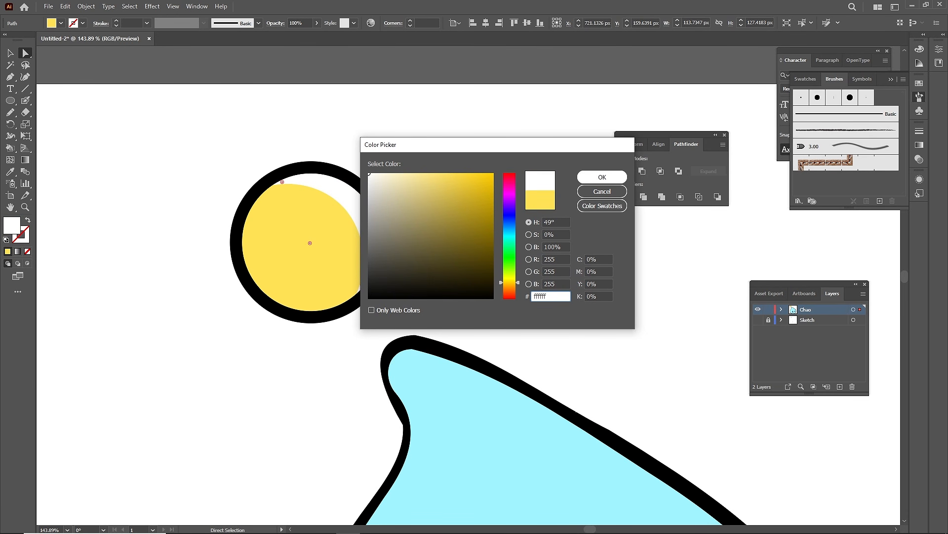
pyautogui.press('Return')
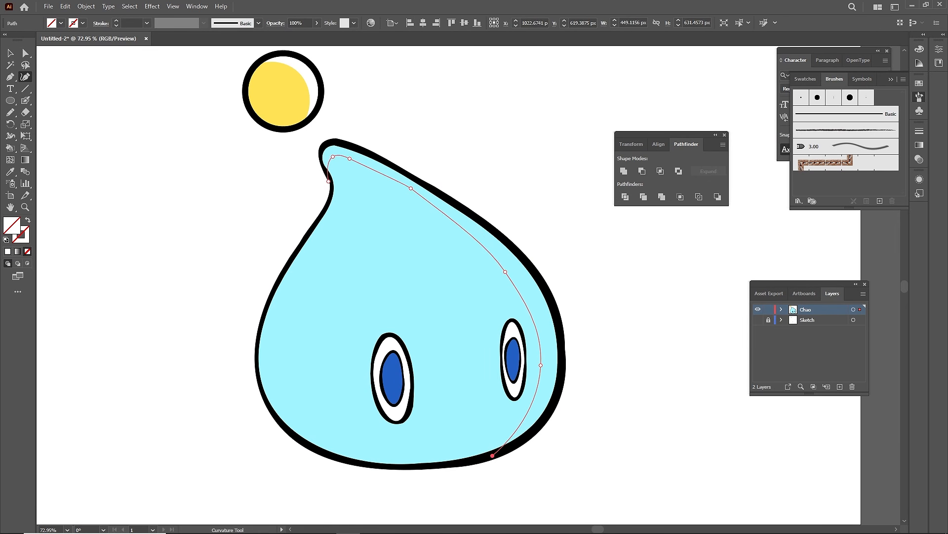
pyautogui.press('a')
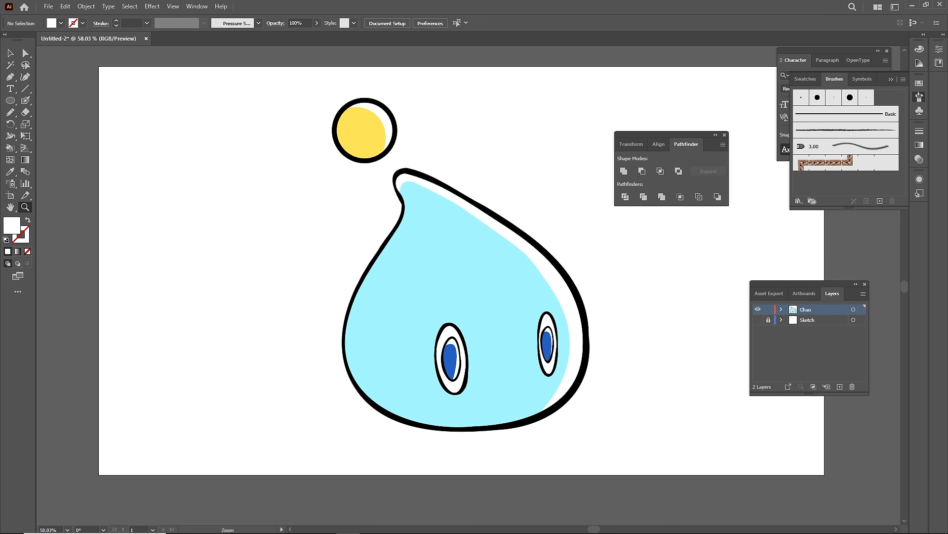
# Add two new layers above the Chao layer and name the uppermost one Line Art.
pyautogui.click(840, 386)
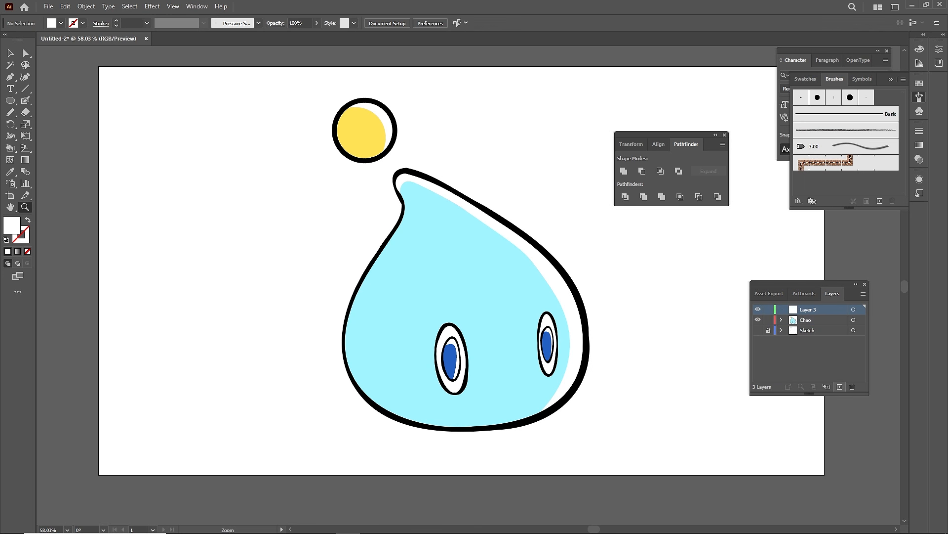
pyautogui.click(840, 386)
pyautogui.doubleClick(809, 310)
pyautogui.write('Line Art')
pyautogui.click(815, 320)
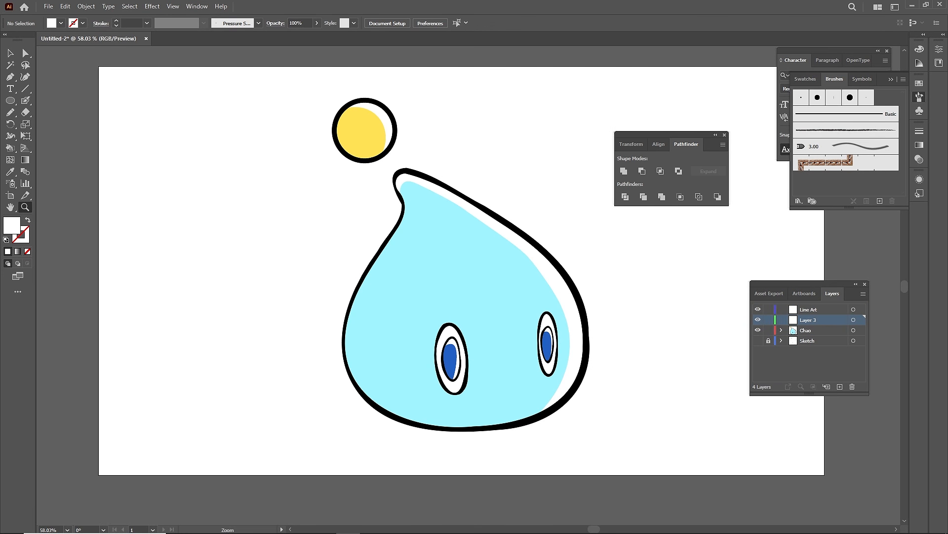
# Rename the new layer below Line Art as Rim Light and the Chao layer as Base.
pyautogui.doubleClick(808, 319)
pyautogui.write('Rim Light')
pyautogui.press('Return')
pyautogui.doubleClick(806, 330)
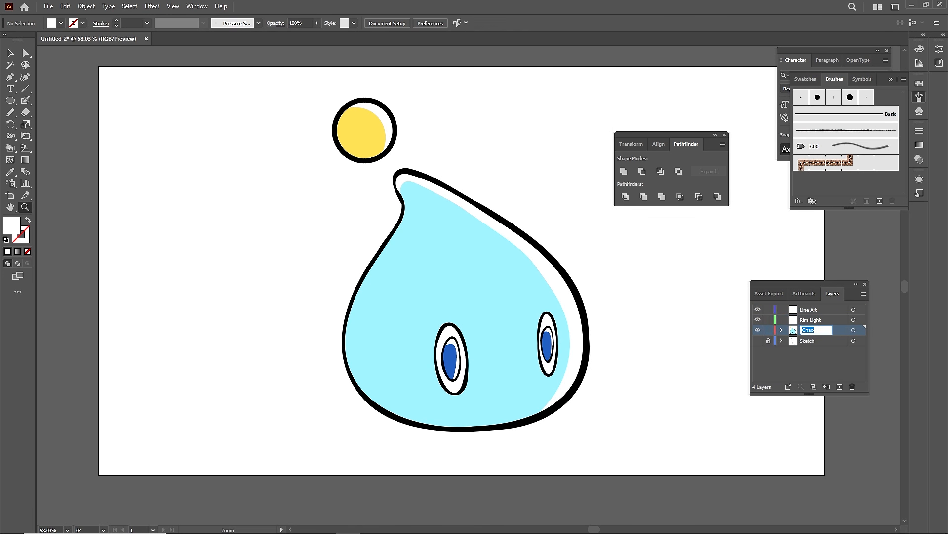
pyautogui.write('Base')
pyautogui.press('Return')
# Select the black outlines of the circle, head, eyes and pupils and cut them from the Base layer.
pyautogui.press('v')
pyautogui.press('z')
pyautogui.moveTo(387, 99); pyautogui.dragTo(444, 98)
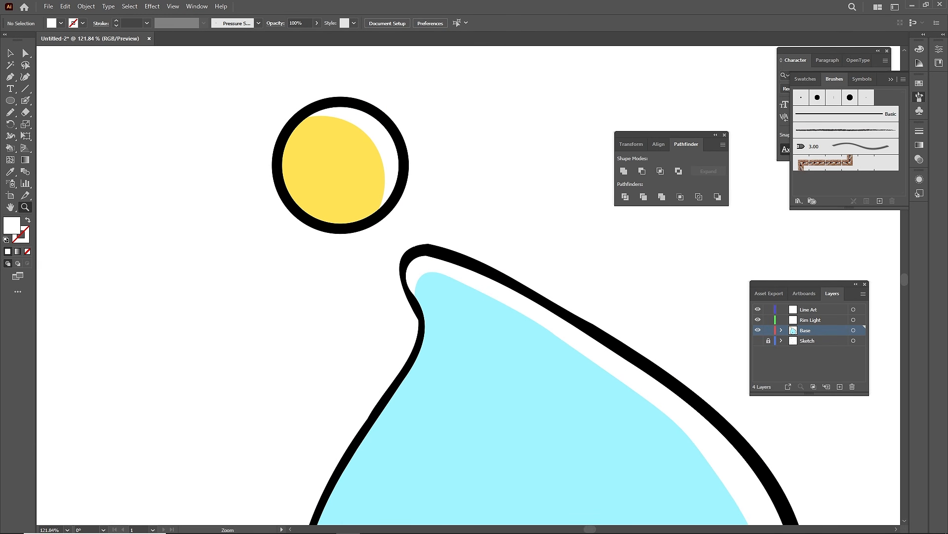
pyautogui.moveTo(324, 116); pyautogui.dragTo(346, 116)
pyautogui.press('a')
pyautogui.click(454, 284)
pyautogui.moveTo(476, 228); pyautogui.dragTo(400, 98)
pyautogui.moveTo(437, 310); pyautogui.dragTo(514, 310)
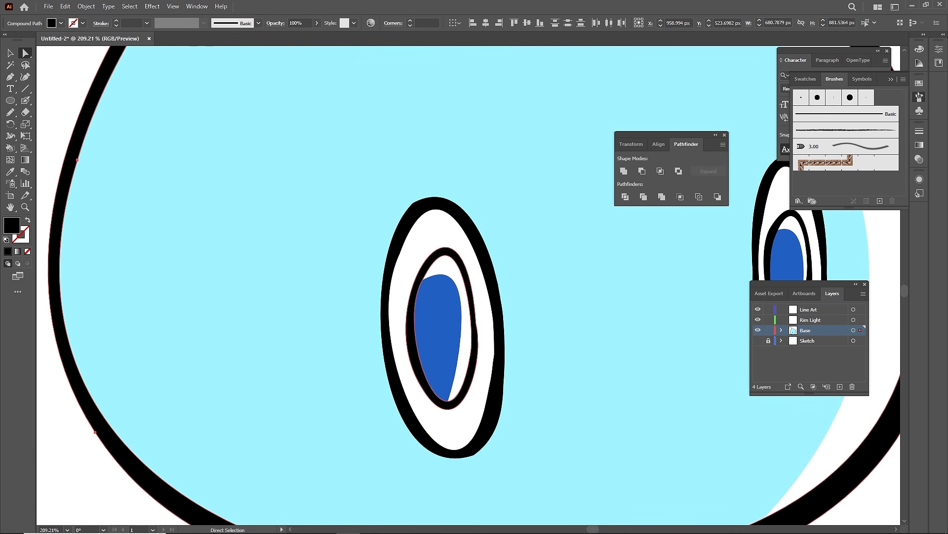
pyautogui.moveTo(445, 327); pyautogui.dragTo(464, 327)
pyautogui.moveTo(543, 271); pyautogui.dragTo(255, 376)
pyautogui.press('v')
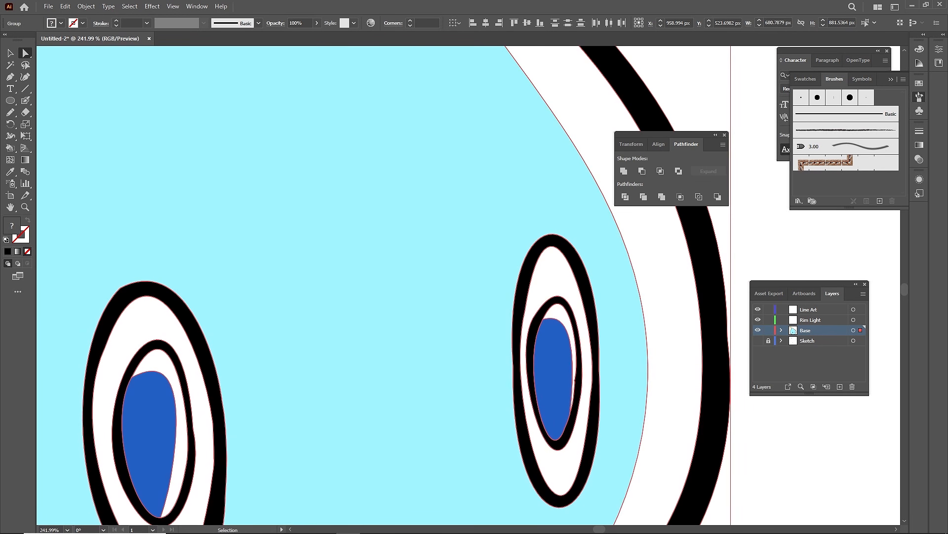
pyautogui.press('z')
pyautogui.moveTo(561, 295); pyautogui.dragTo(487, 327)
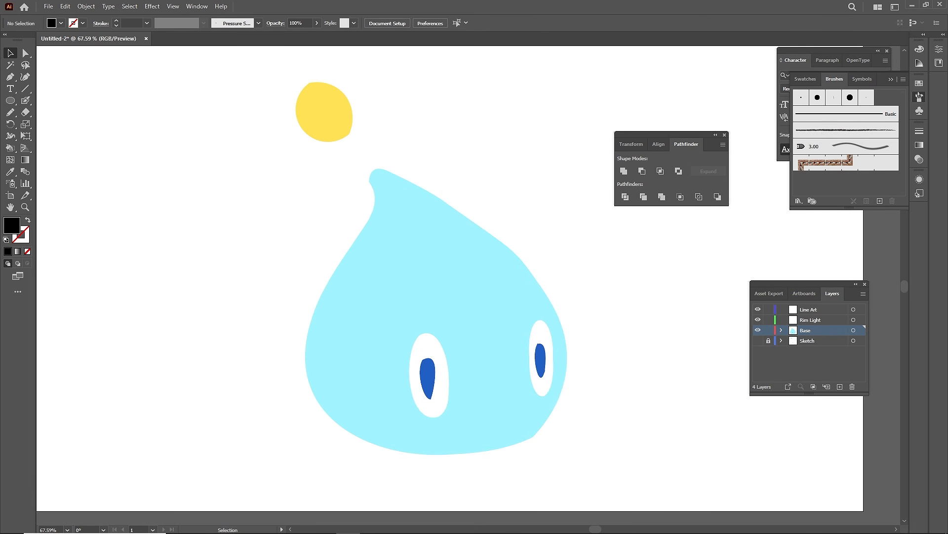
# Paste the cut outlines in place on the Line Art layer, deselect them and make the Base layer active.
pyautogui.click(815, 309)
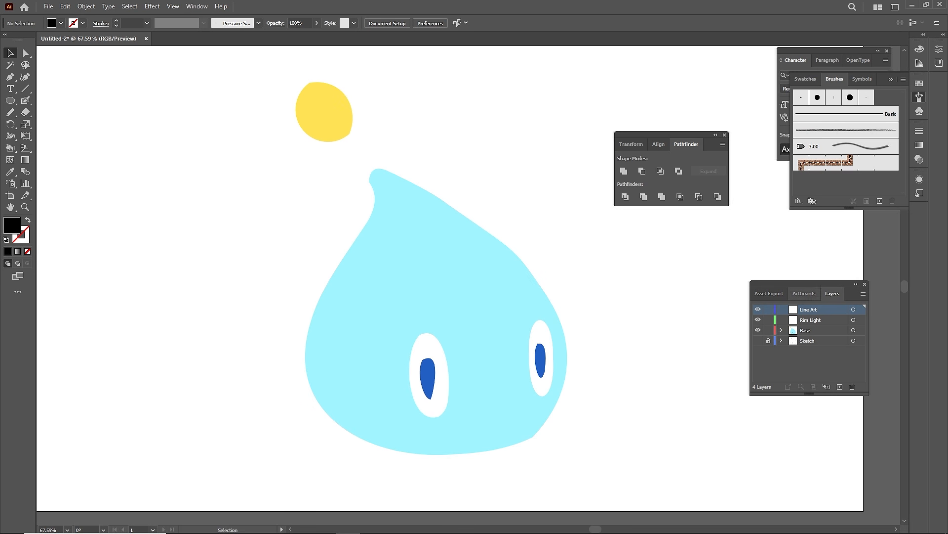
pyautogui.hotkey('ctrl', 'shift', 'v')
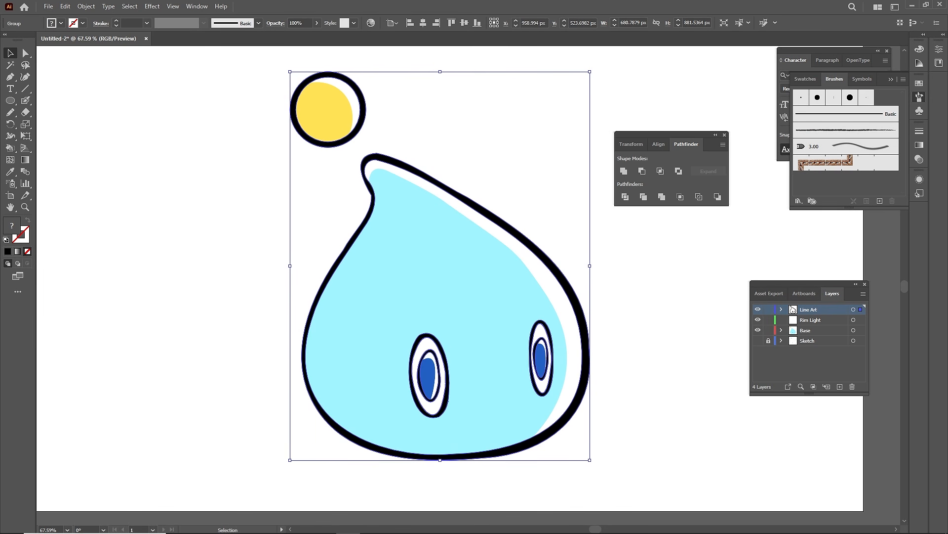
pyautogui.hotkey('ctrl', 'shift', 'a')
pyautogui.click(815, 330)
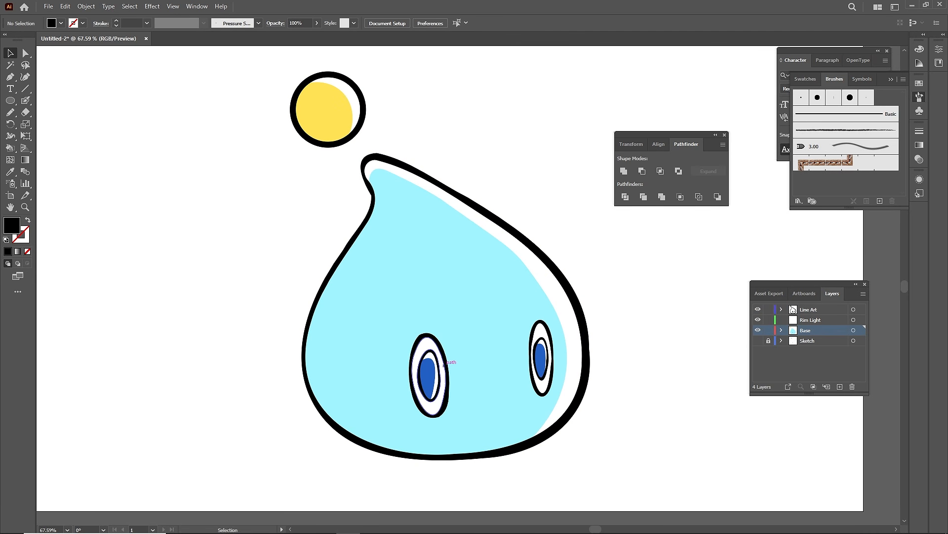
# Try moving the white crescent down across the yellow circle, undo the move and deselect.
pyautogui.moveTo(355, 99); pyautogui.dragTo(339, 123)
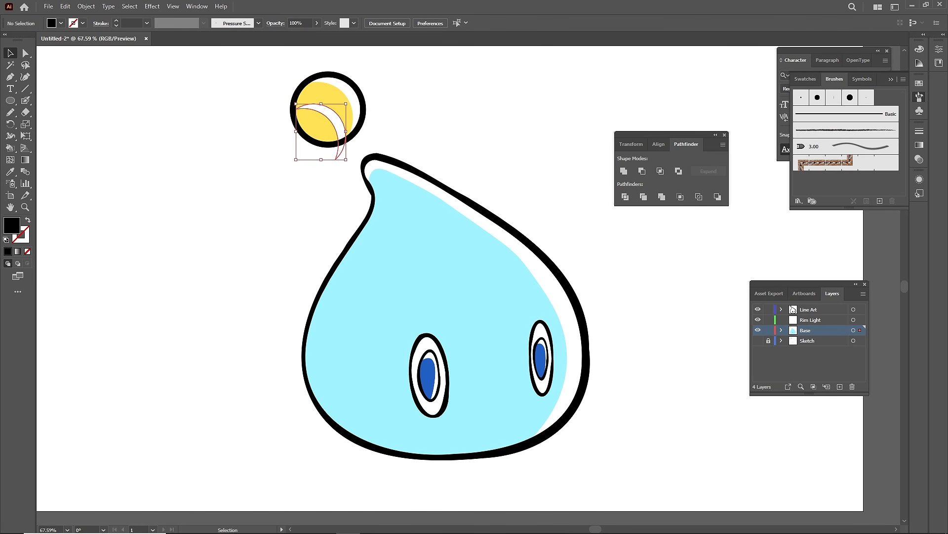
pyautogui.hotkey('ctrl', 'z')
pyautogui.click(376, 94)
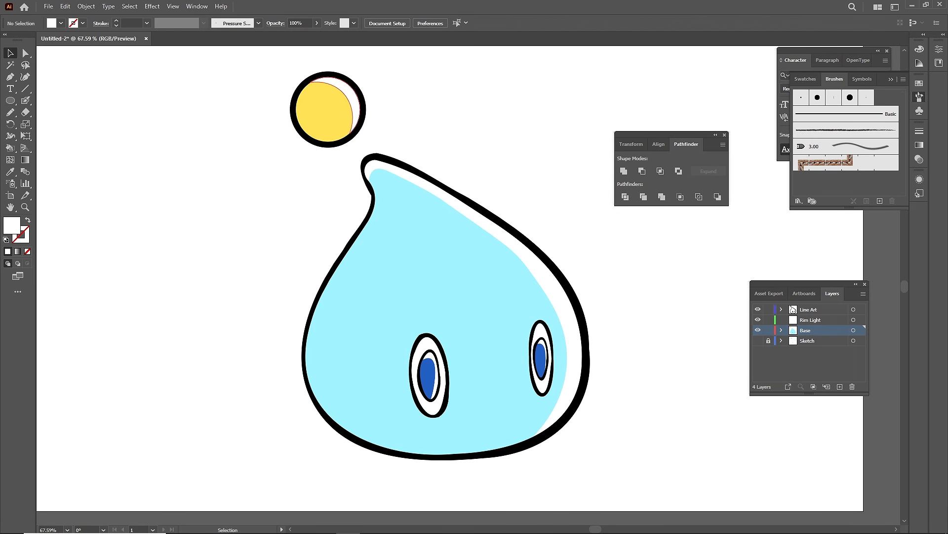
# Select the white highlight shapes of the circle, head and both pupils and cut them from the Base layer.
pyautogui.click(355, 96)
pyautogui.keyDown('shift'); pyautogui.click(408, 169); pyautogui.keyUp('shift')
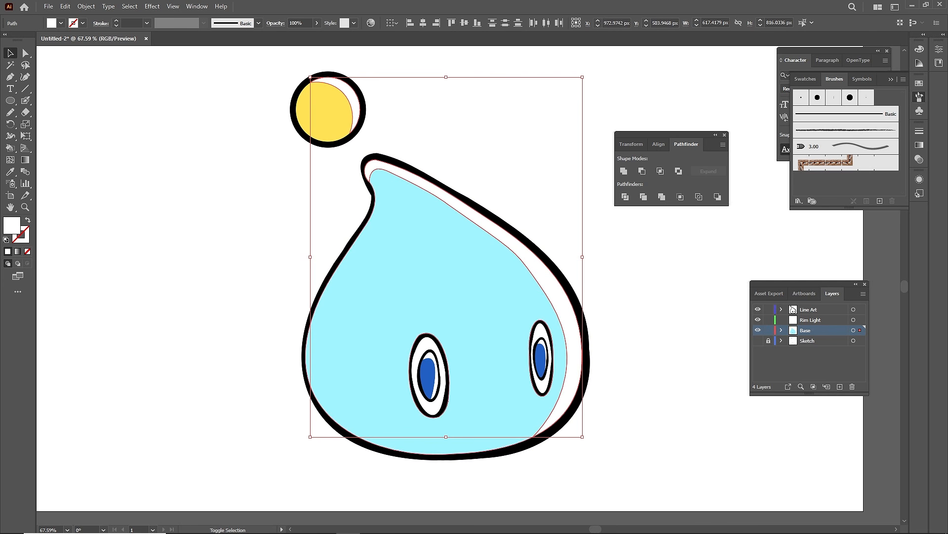
pyautogui.press('z')
pyautogui.moveTo(420, 369); pyautogui.dragTo(493, 368)
pyautogui.press('v')
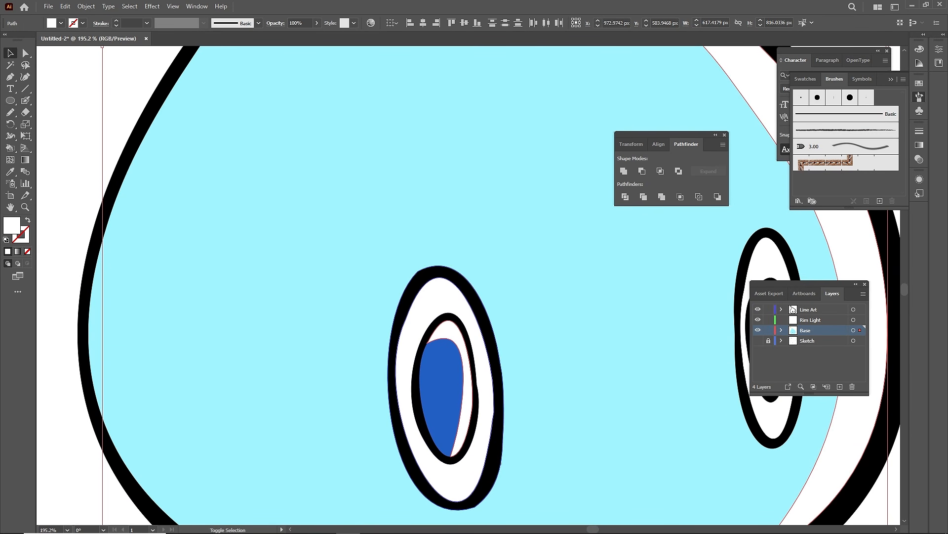
pyautogui.moveTo(741, 286); pyautogui.dragTo(491, 289)
pyautogui.keyDown('shift'); pyautogui.click(524, 296); pyautogui.keyUp('shift')
pyautogui.press('z')
pyautogui.moveTo(544, 254); pyautogui.dragTo(524, 346)
pyautogui.press('v')
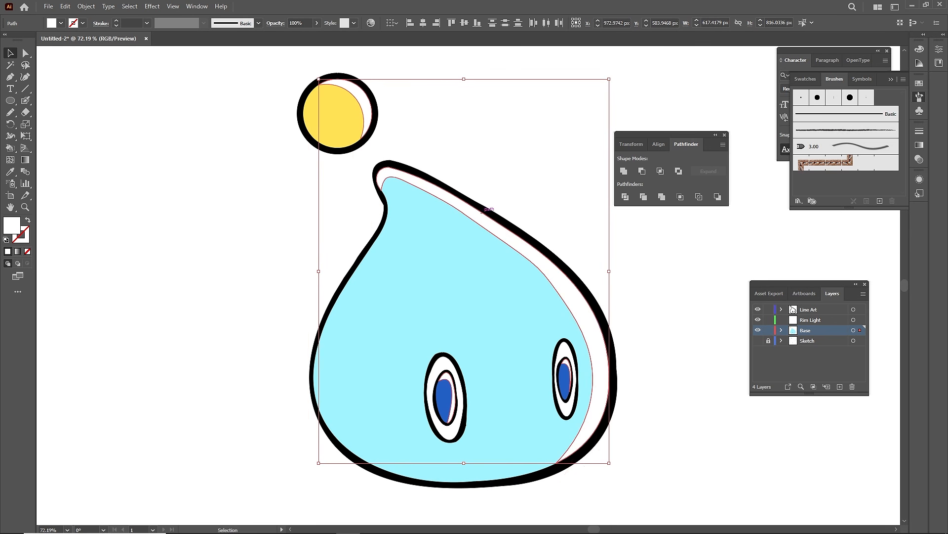
pyautogui.press('a')
pyautogui.hotkey('ctrl', 'shift', 'a')
pyautogui.press('v')
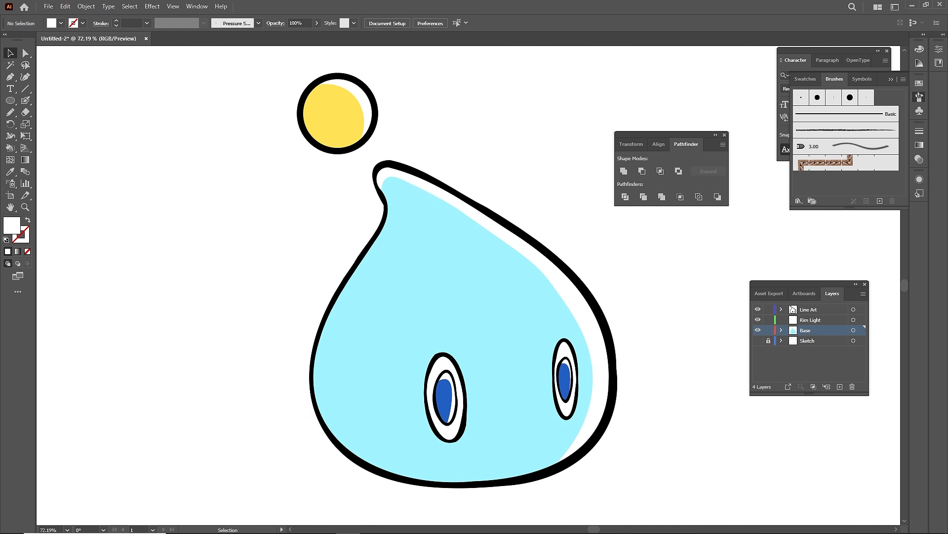
# Paste the cut highlights in front on the Rim Light layer and check the separation by toggling the Rim Light and Line Art layers' visibility.
pyautogui.click(811, 319)
pyautogui.hotkey('ctrl', 'f')
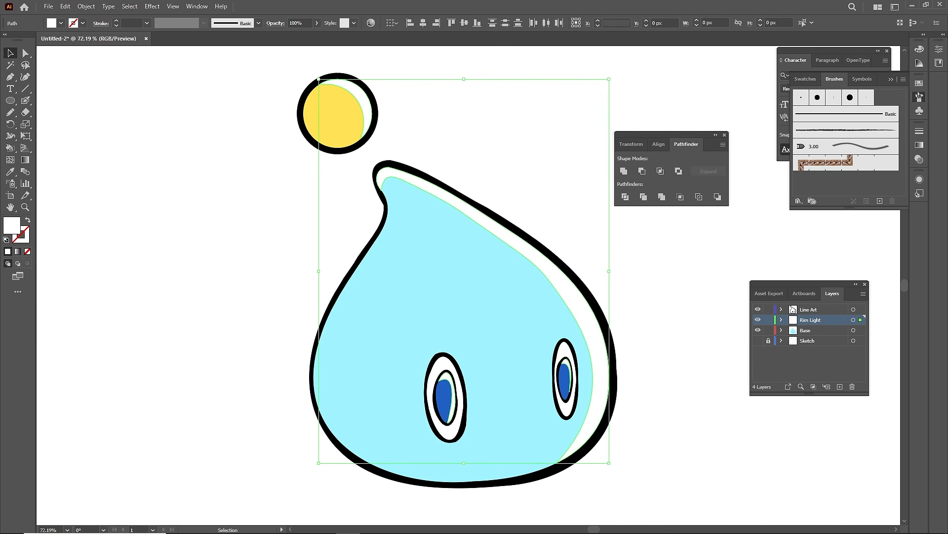
pyautogui.click(758, 320)
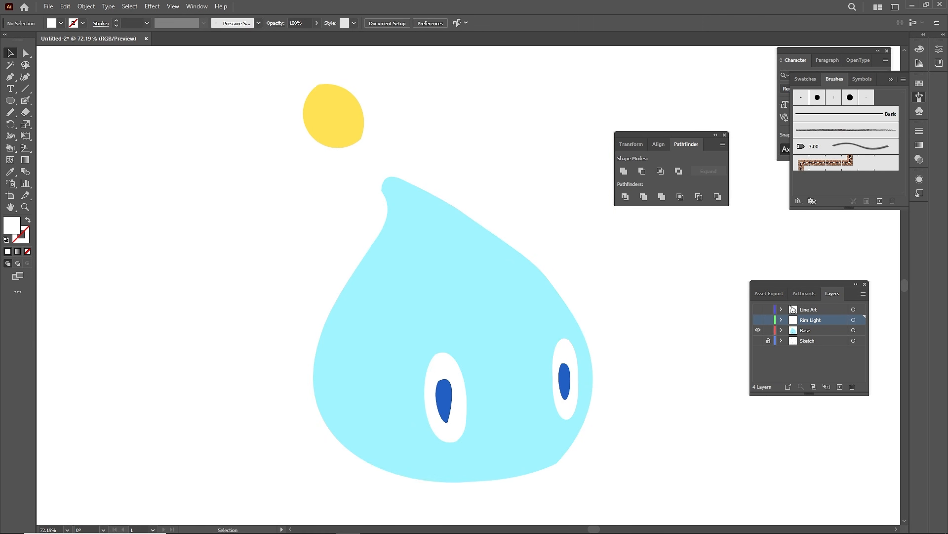
pyautogui.click(758, 319)
pyautogui.click(758, 309)
pyautogui.press('z')
pyautogui.moveTo(610, 264); pyautogui.dragTo(505, 276)
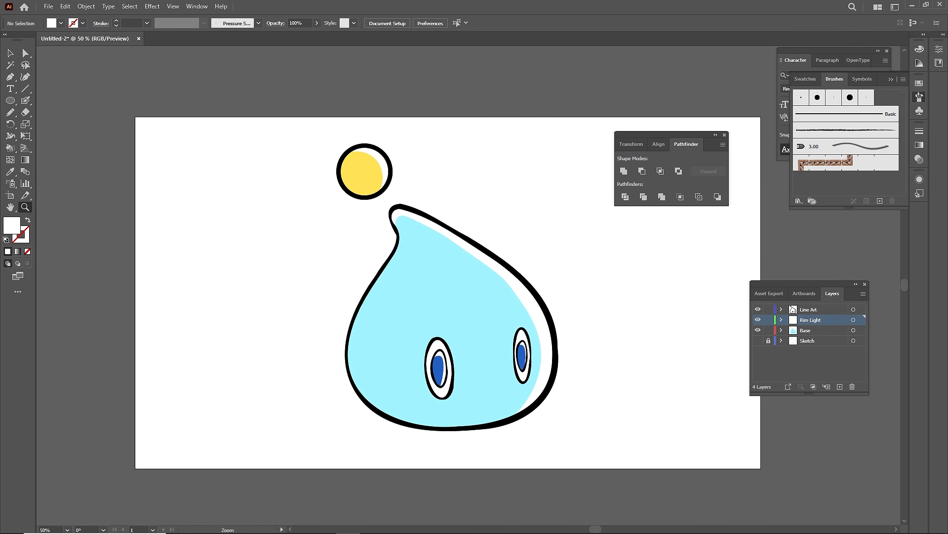
# Export the artwork as a Photoshop PSD file named Chao in the 05 Sonic Adventure folder.
pyautogui.click(49, 6)
pyautogui.moveTo(148, 220)
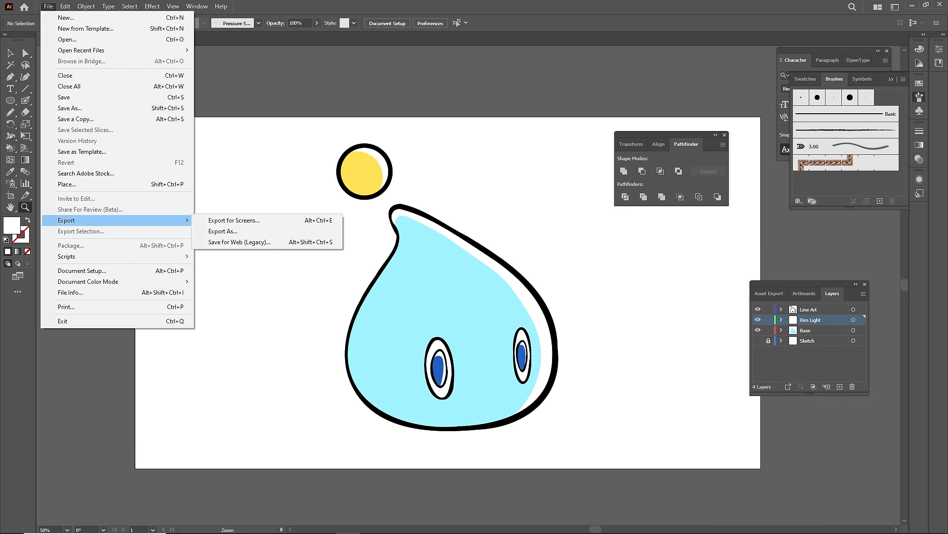
pyautogui.click(229, 233)
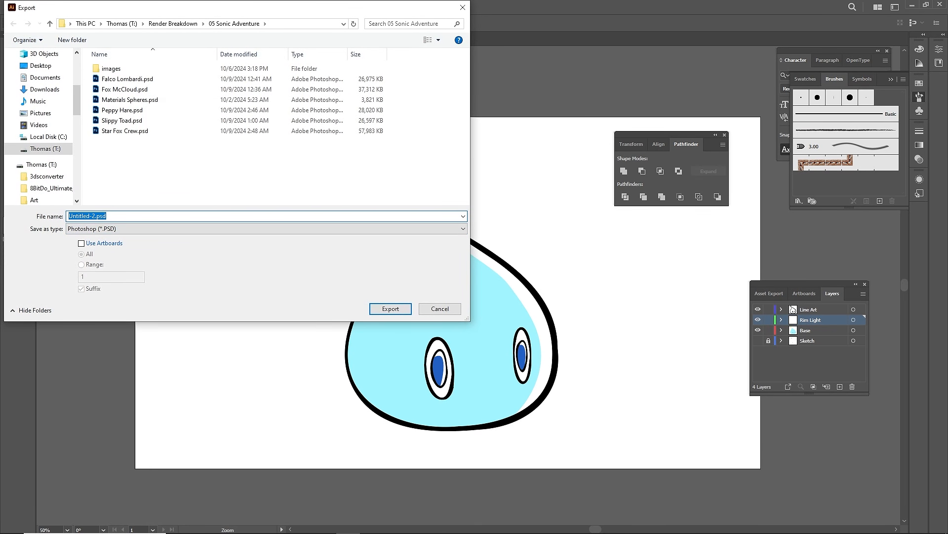
pyautogui.write('Chaio')
pyautogui.press('BackSpace')
pyautogui.press('BackSpace')
pyautogui.write('o')
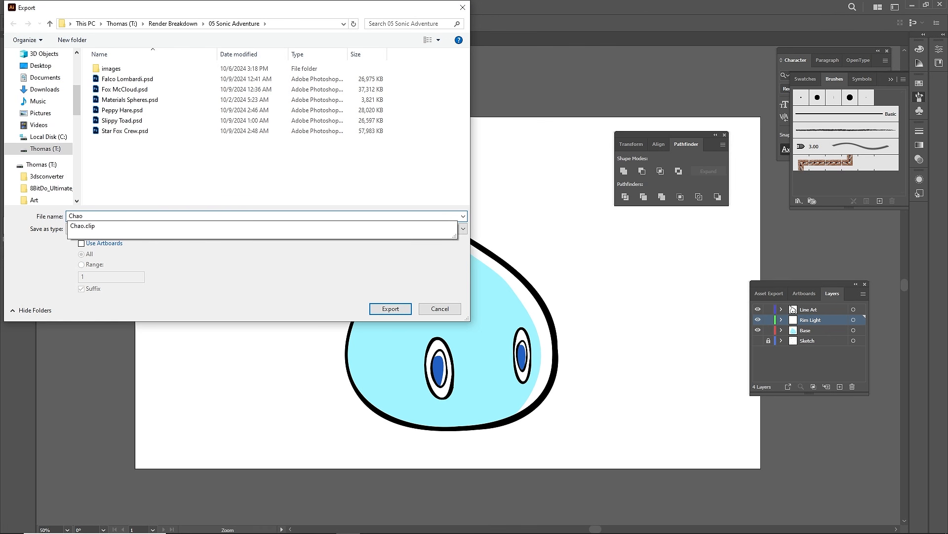
pyautogui.press('Return')
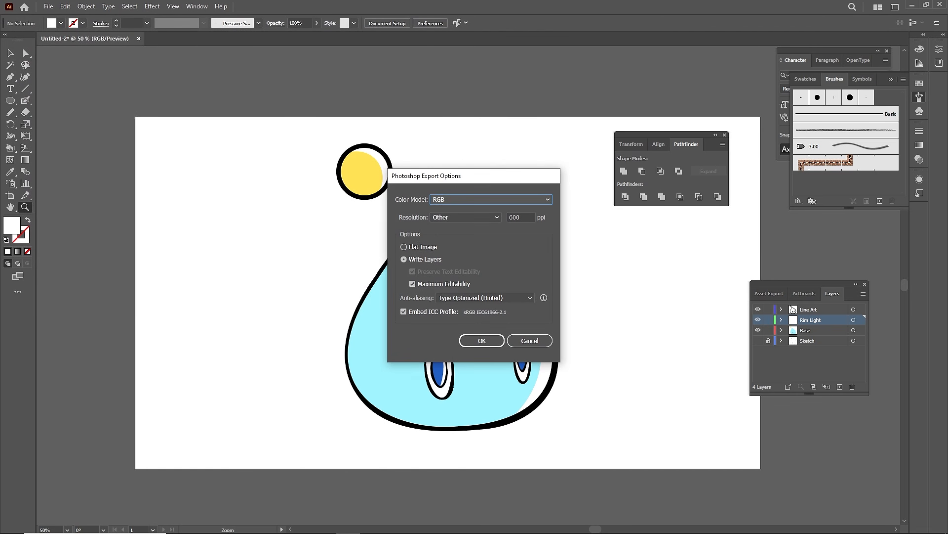
# Accept the Photoshop export options with RGB colour, 600 ppi resolution, written layers and maximum editability.
pyautogui.press('Tab')
pyautogui.press('Tab')
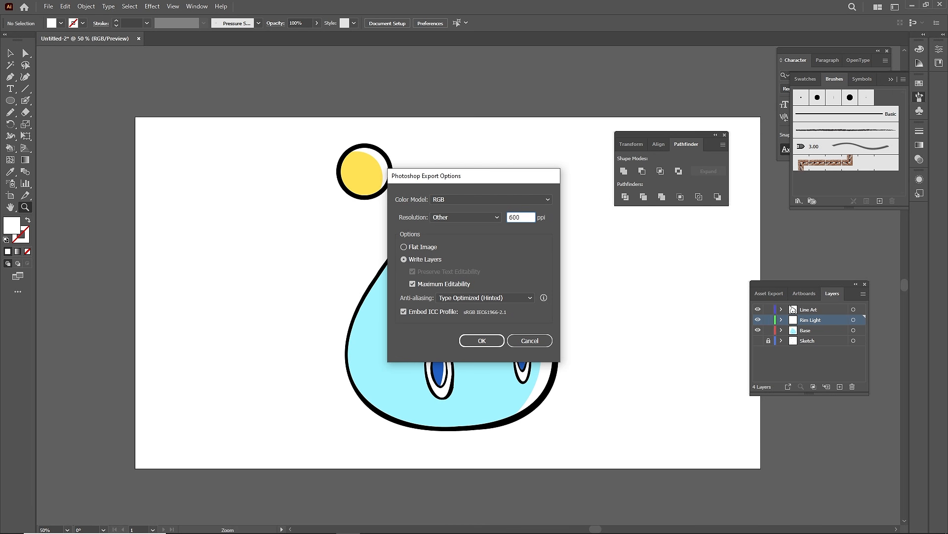
pyautogui.press('Return')
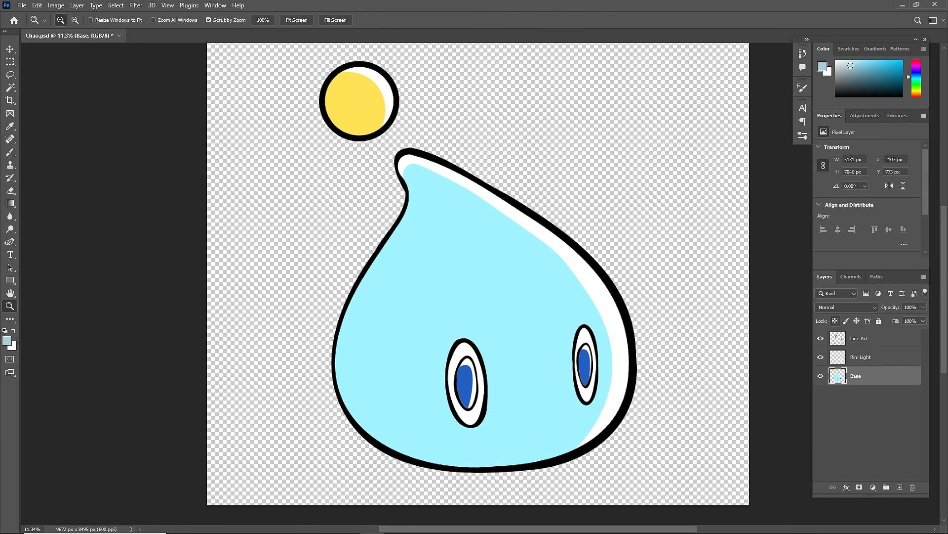
# In Photoshop, lock the transparent pixels of Chao.psd's Rim Light layer and open the Brush tool's brush settings.
pyautogui.click(870, 357)
pyautogui.press('/')
pyautogui.press('b')
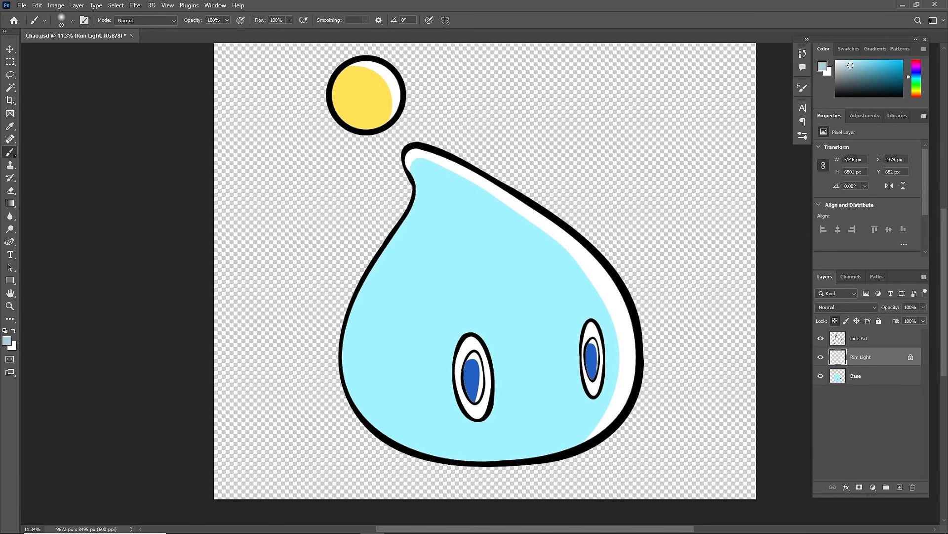
pyautogui.rightClick(448, 252)
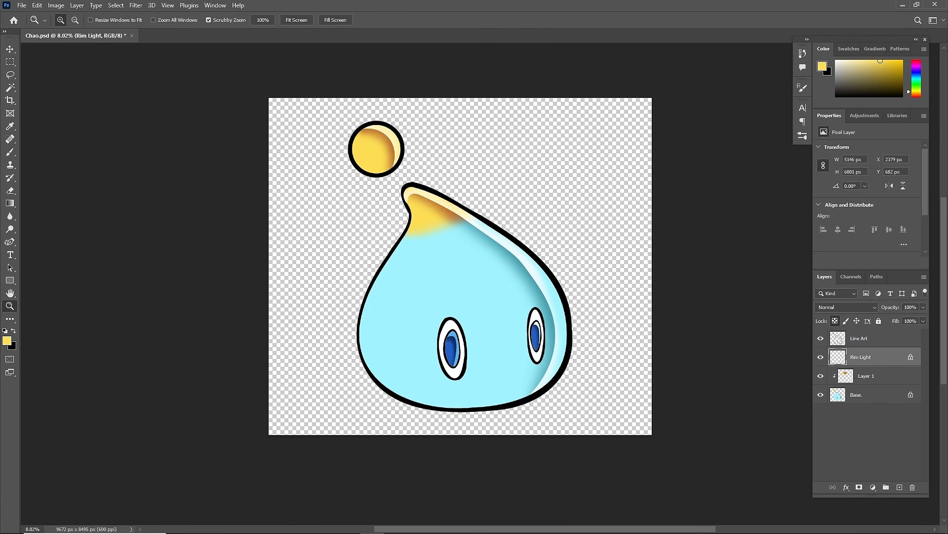
# Merge the Line Art layer down into Rim Light and the clipped Layer 1 down into Base.
pyautogui.click(867, 375)
pyautogui.moveTo(551, 227); pyautogui.dragTo(557, 227)
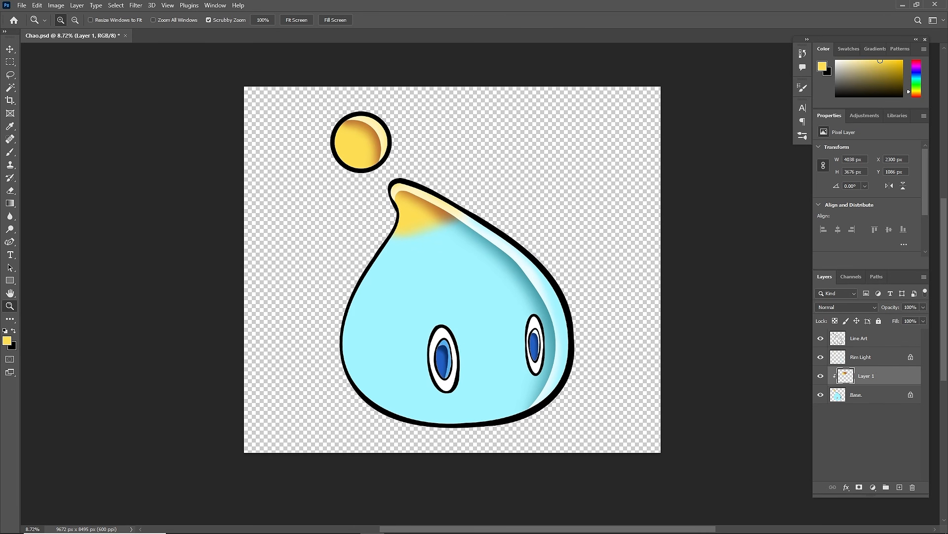
pyautogui.click(867, 338)
pyautogui.hotkey('ctrl', 'e')
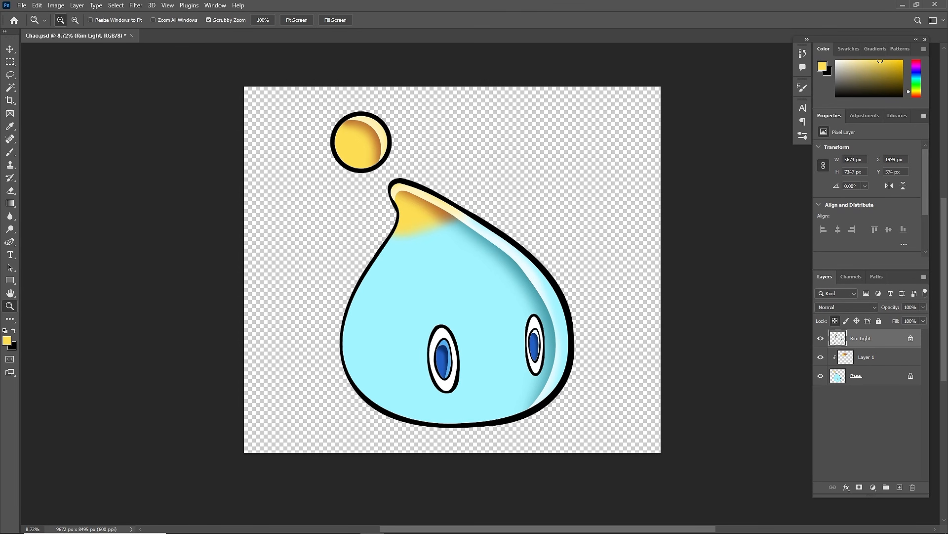
pyautogui.click(866, 356)
pyautogui.hotkey('ctrl', 'e')
# Select the remaining Rim Light and Base layers together and merge them into a single layer.
pyautogui.keyDown('shift'); pyautogui.click(866, 338); pyautogui.keyUp('shift')
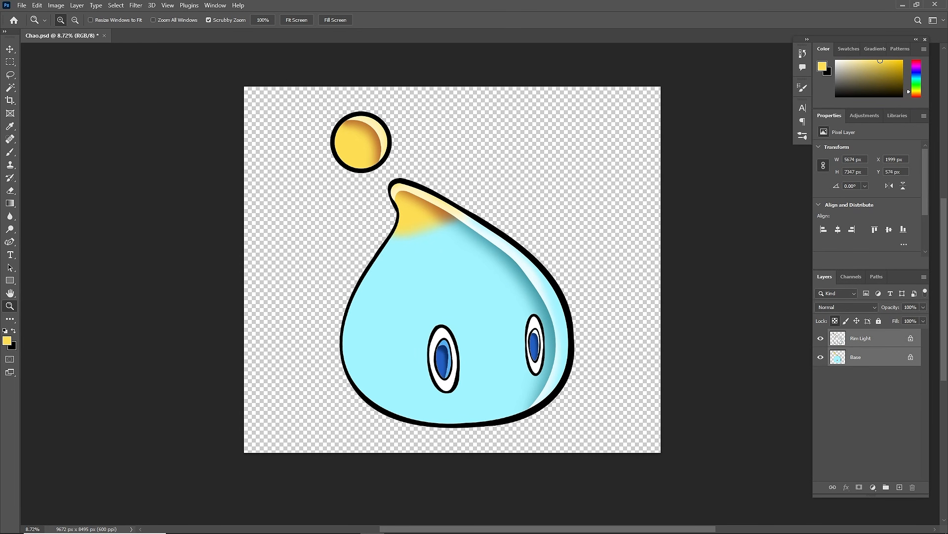
pyautogui.hotkey('ctrl', 'e')
pyautogui.moveTo(437, 284); pyautogui.dragTo(458, 285)
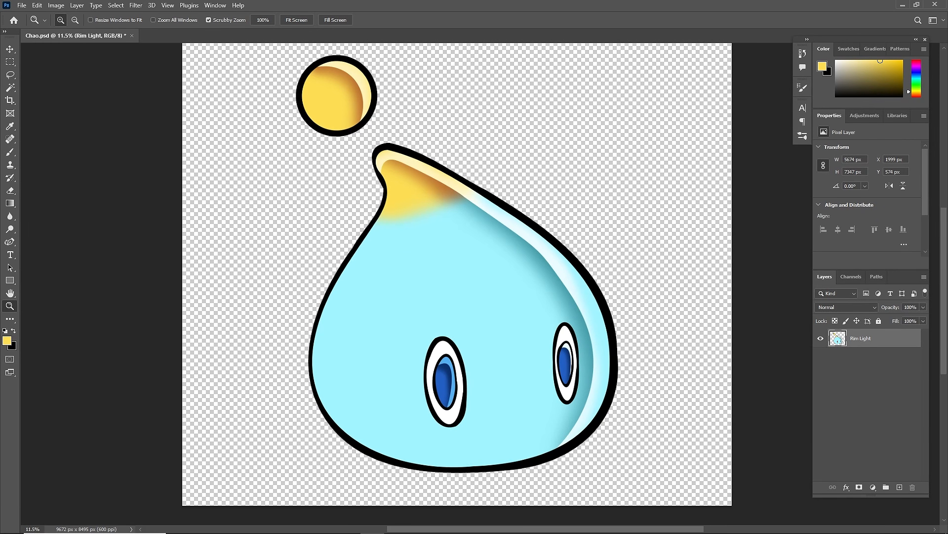